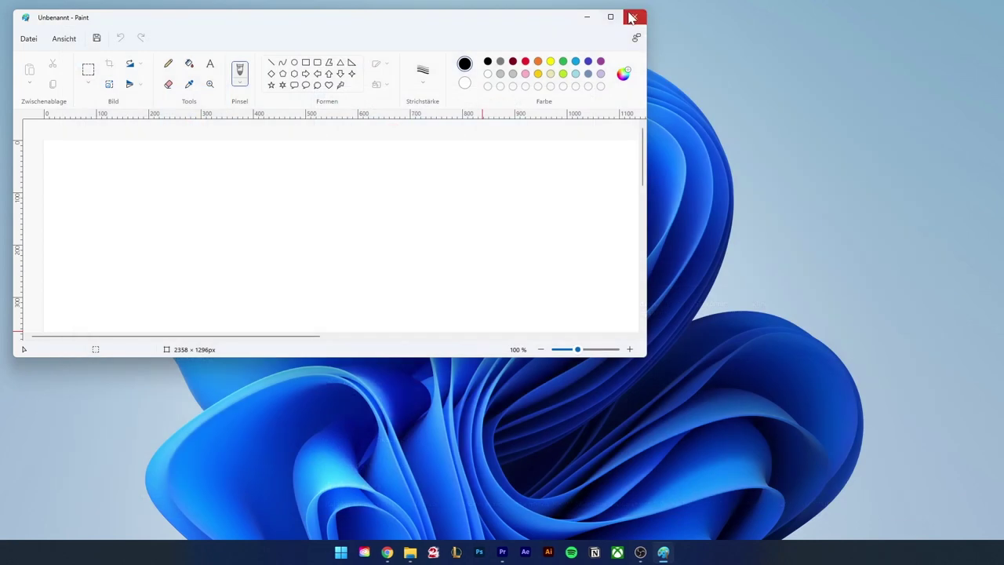
Restart Paint and enlarge its window to fill the screen
click(635, 17)
click(666, 552)
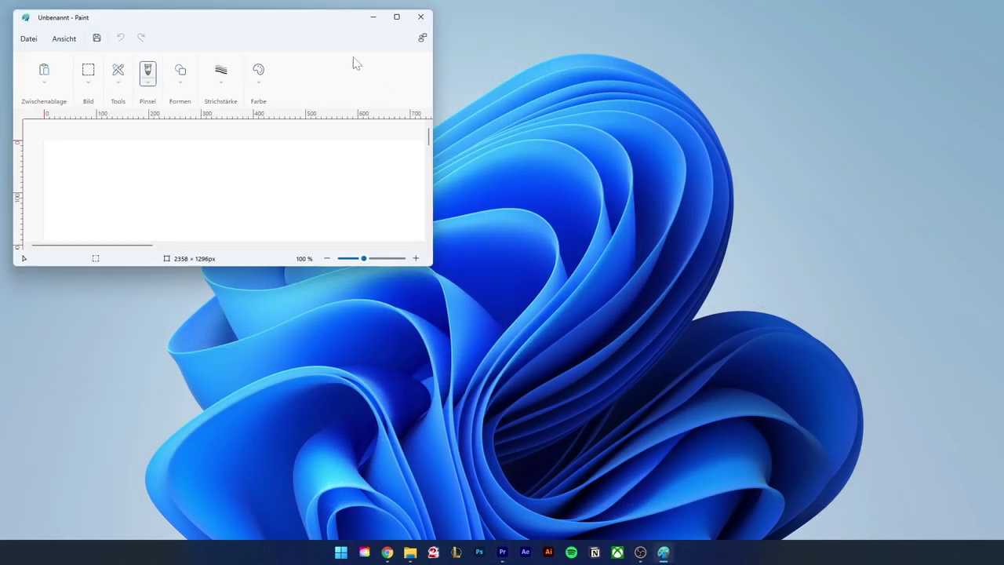
mouse_move(433, 267)
mouse_down()
mouse_move(762, 433)
mouse_move(919, 495)
mouse_move(935, 518)
mouse_move(992, 533)
mouse_up()
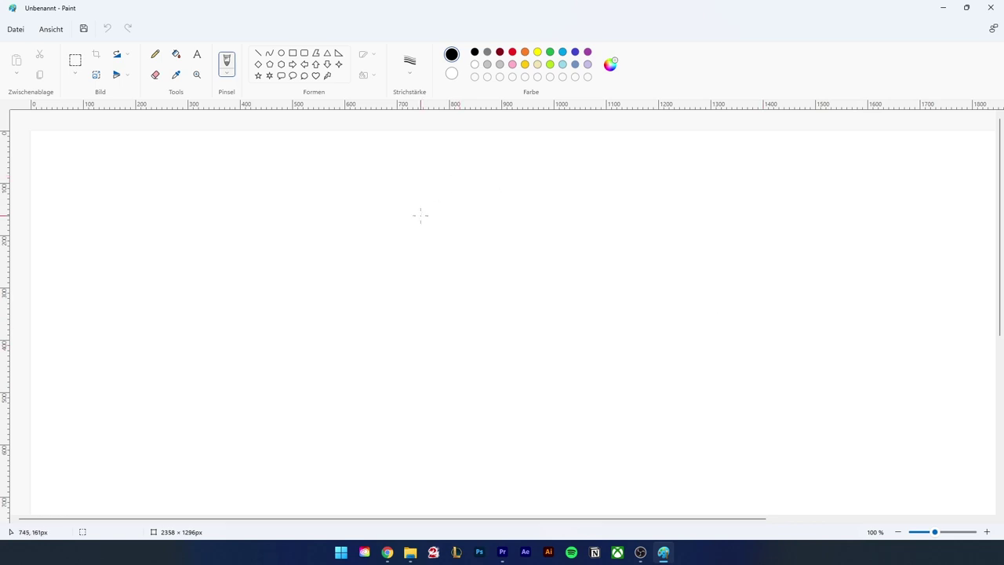
Draw freehand brush strokes across the upper canvas, undoing the first attempt: one black, two gold and one lime green
mouse_move(362, 199)
mouse_down()
mouse_move(356, 321)
mouse_move(474, 331)
mouse_move(641, 297)
mouse_move(824, 346)
mouse_up()
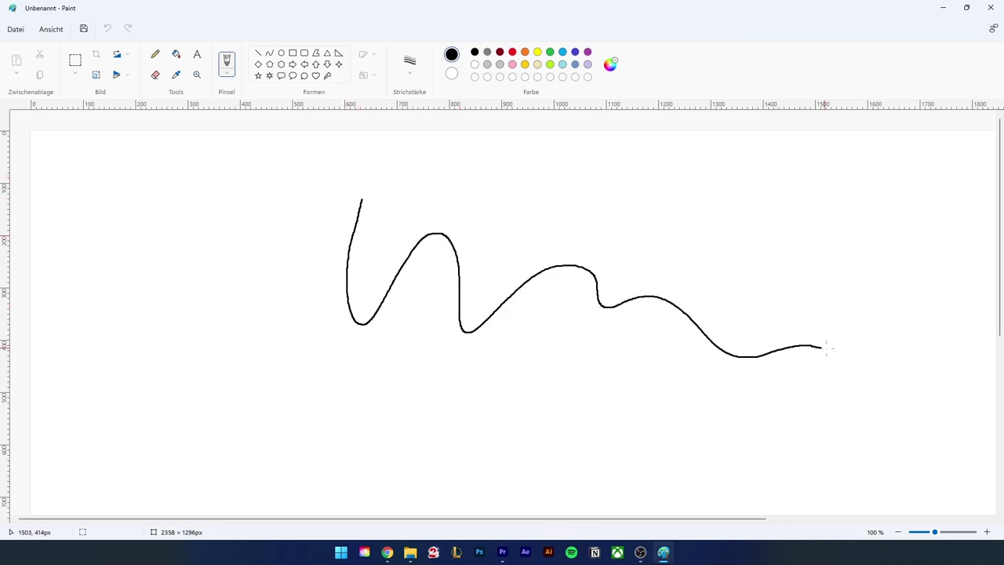
key(ctrl+z)
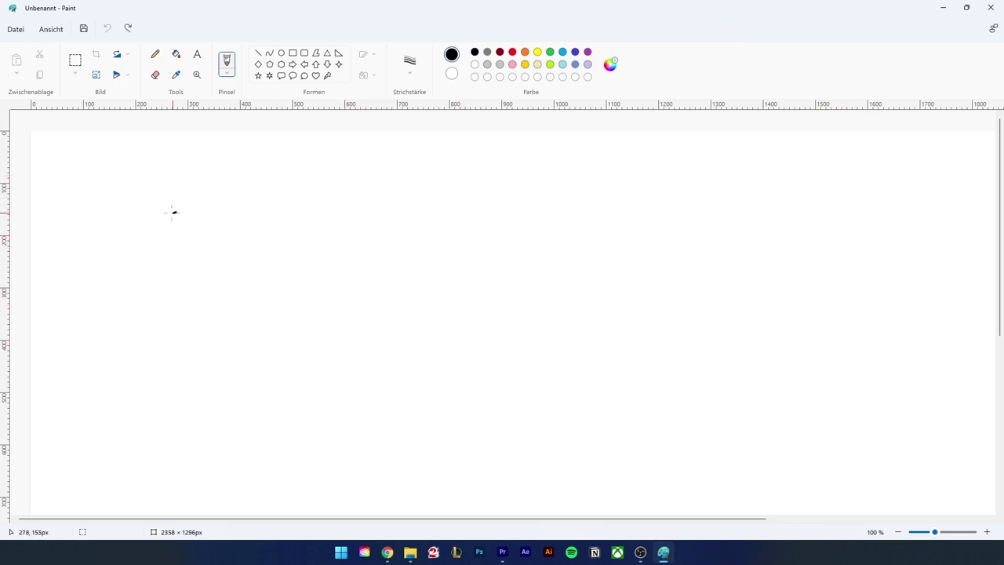
mouse_move(175, 212)
mouse_down()
mouse_move(180, 349)
mouse_move(477, 409)
mouse_move(584, 358)
mouse_up()
click(525, 65)
mouse_move(537, 167)
mouse_down()
mouse_move(522, 207)
mouse_move(648, 472)
mouse_move(669, 288)
mouse_up()
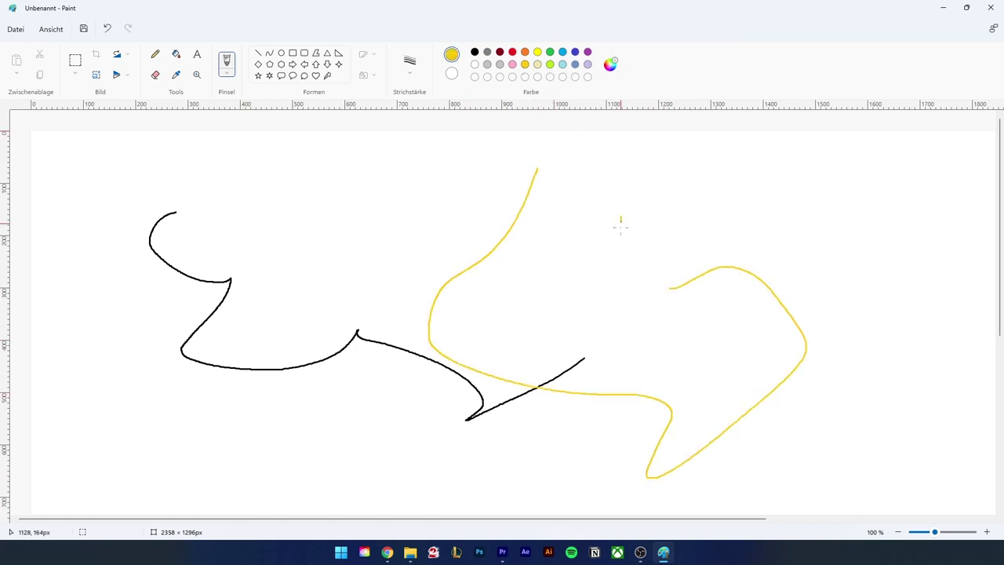
mouse_move(620, 227)
mouse_down()
mouse_move(731, 348)
mouse_move(819, 248)
mouse_move(843, 260)
mouse_up()
mouse_move(745, 205)
mouse_down()
mouse_move(863, 318)
mouse_move(924, 252)
mouse_up()
Extend the canvas at its right and bottom edges to about 2710 × 1406 px
ctrl+scroll(571, 281, down, 1)
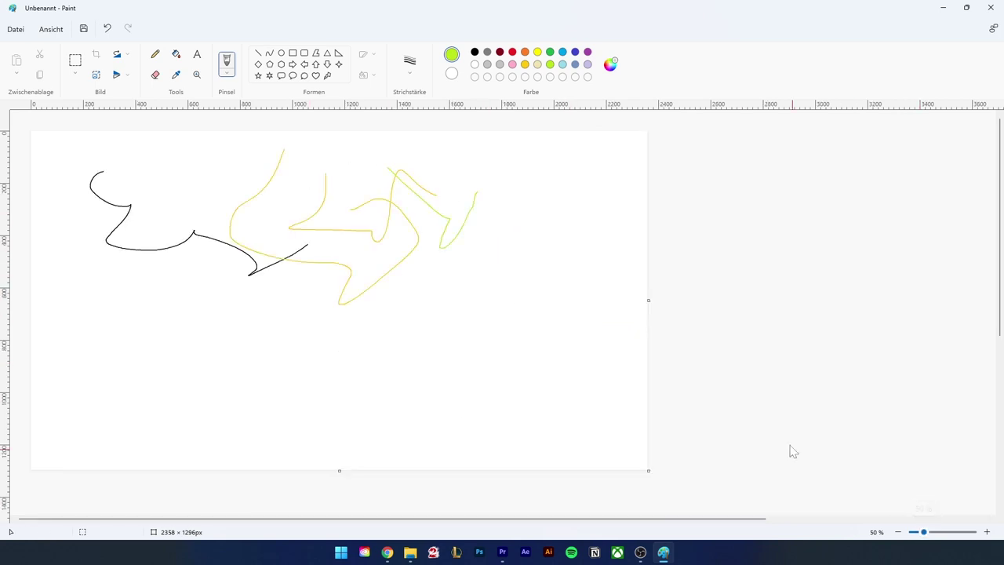
drag(649, 300, 728, 292)
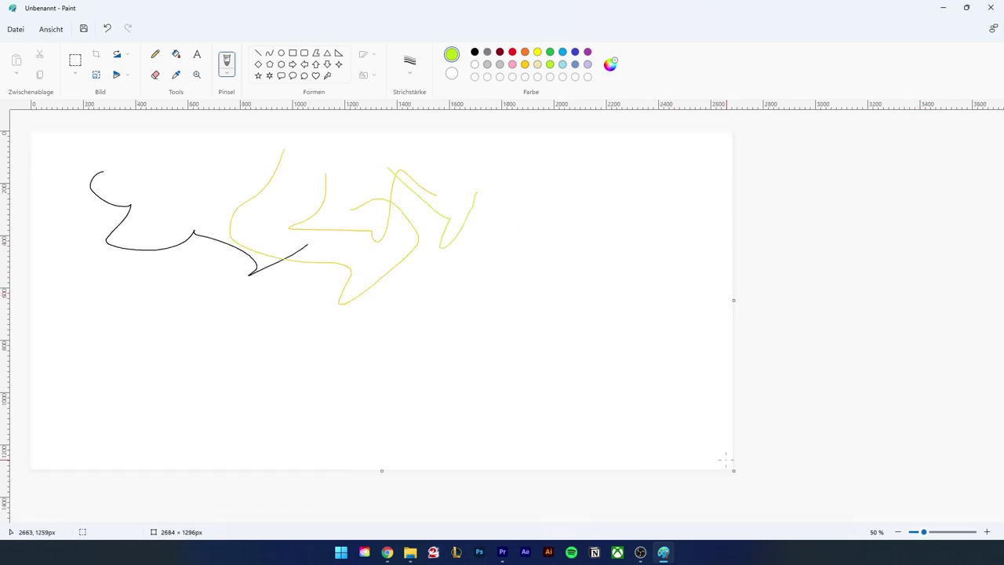
drag(729, 470, 738, 498)
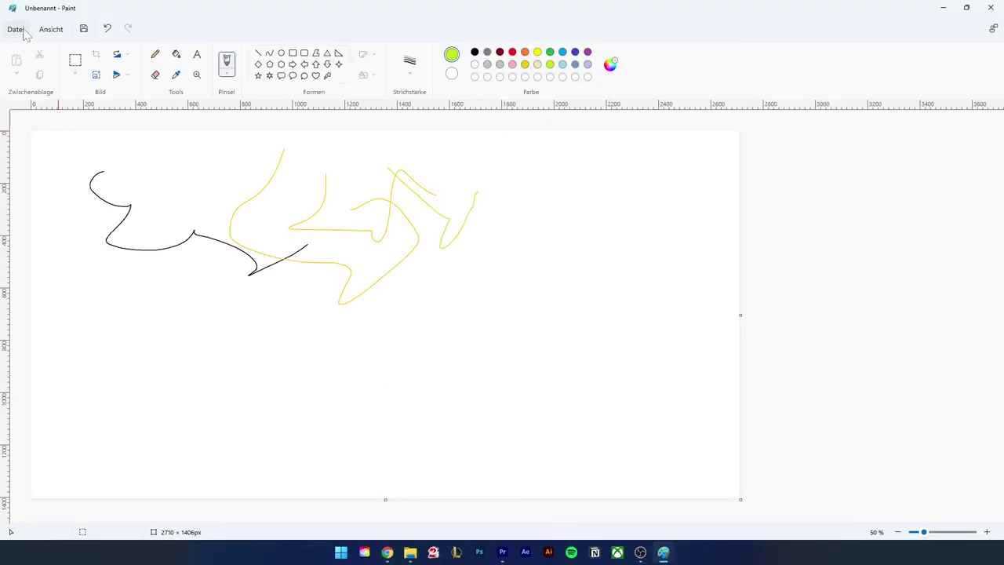
Open the image properties, switch the unit to cm and set it back to Pixel
click(16, 29)
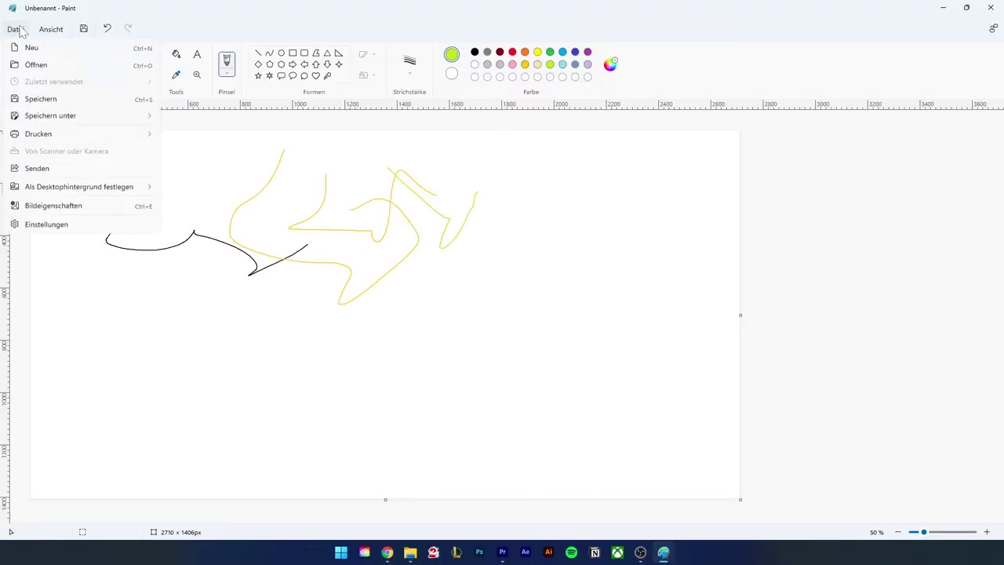
click(55, 206)
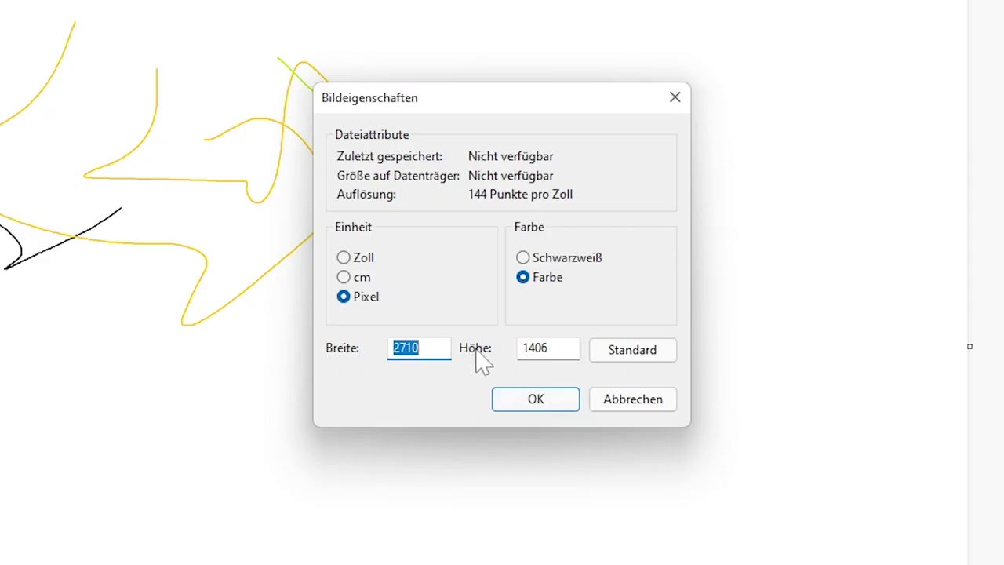
click(516, 316)
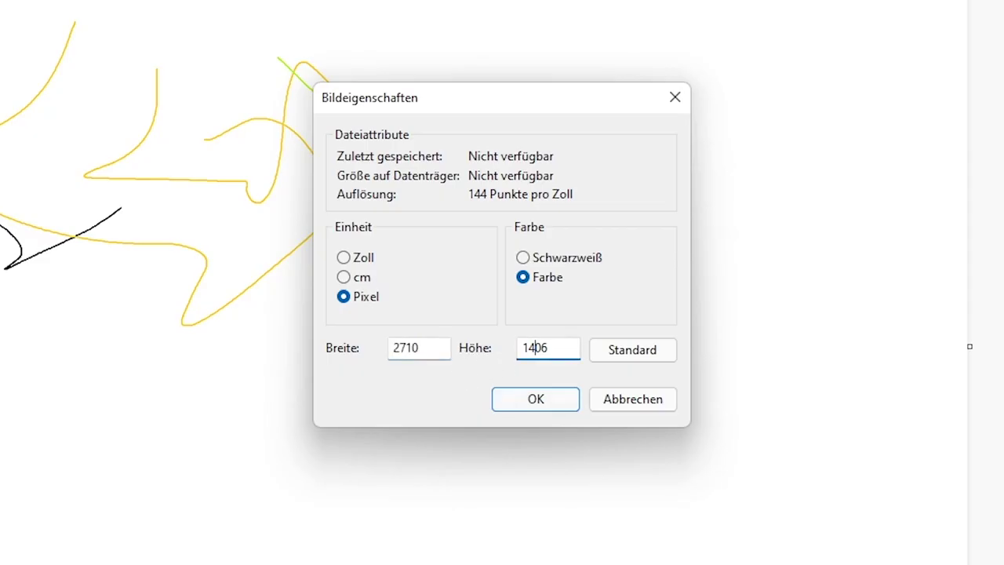
click(459, 317)
click(362, 277)
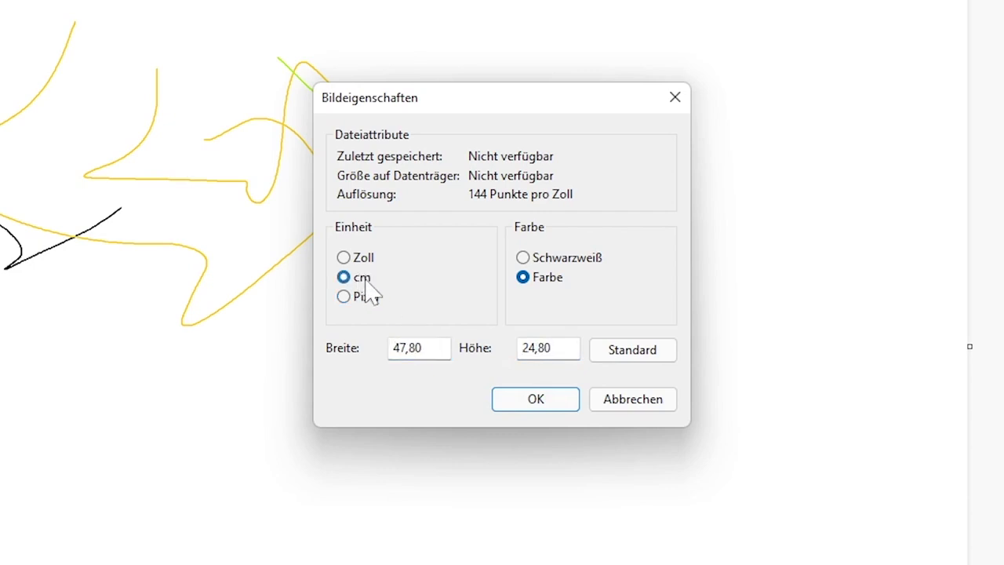
click(368, 297)
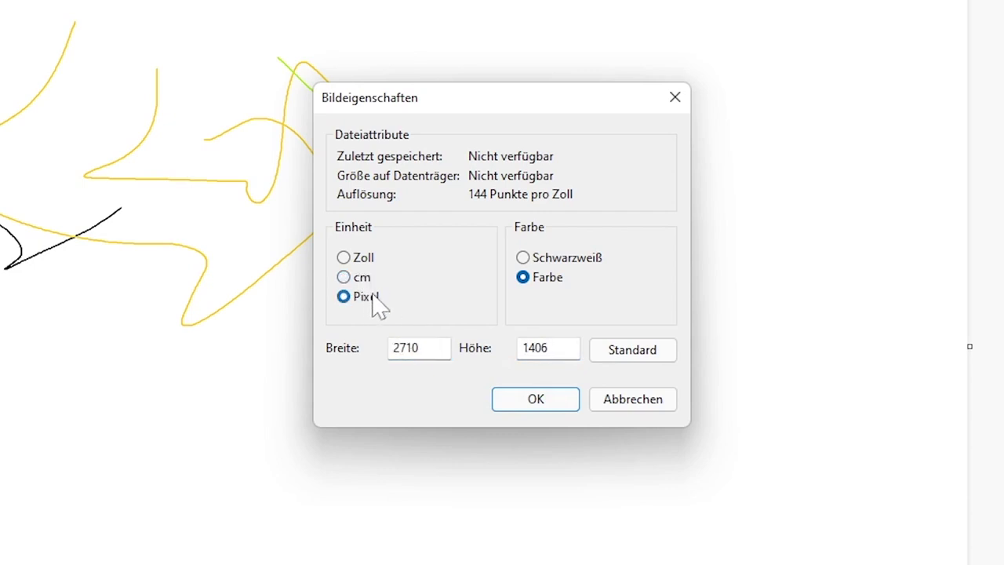
Switch the colour mode to Schwarzweiß and back to Farbe, and accept the image properties
click(568, 262)
click(551, 279)
click(542, 403)
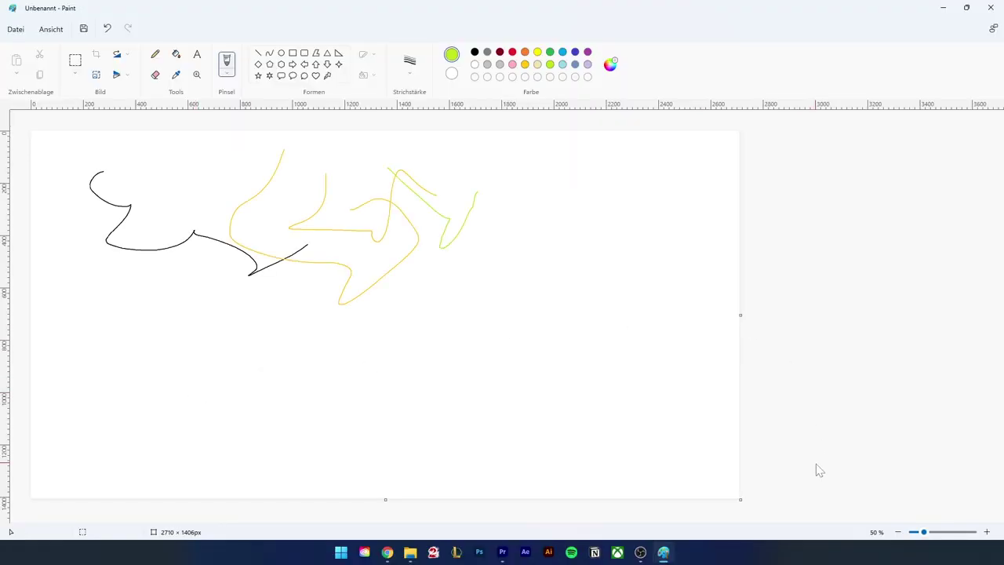
Set the zoom to 75 % and look through the file commands, including the options for saving under another format
mouse_move(934, 532)
mouse_down()
mouse_move(943, 533)
mouse_move(929, 532)
mouse_up()
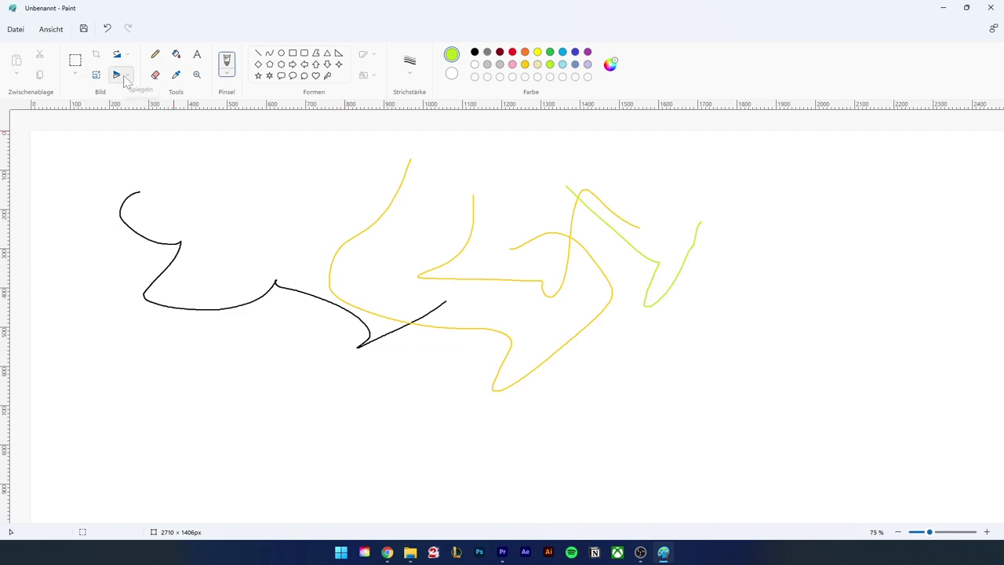
click(17, 30)
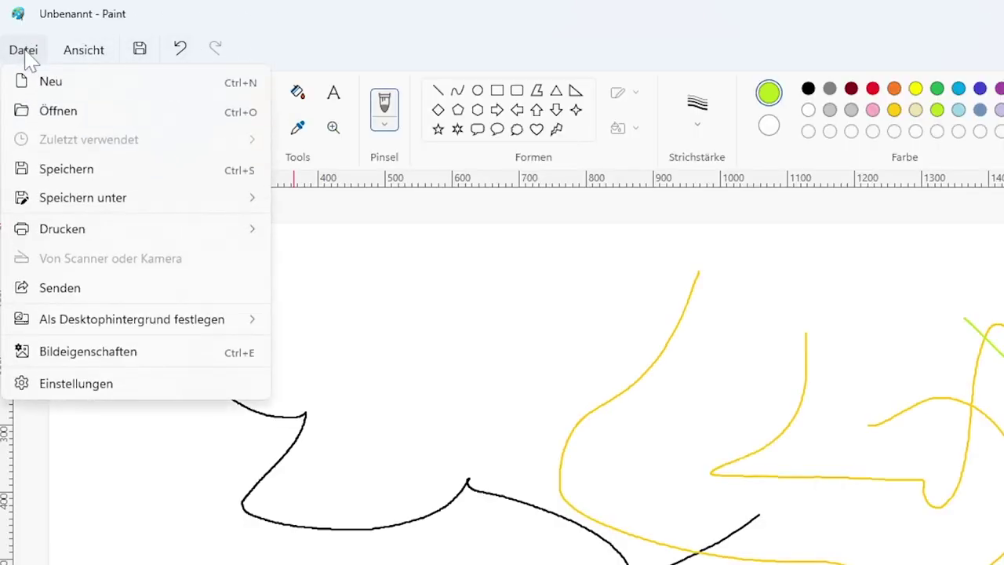
mouse_move(128, 204)
Show the gridlines over the canvas, and hide the rulers and show them again
click(87, 51)
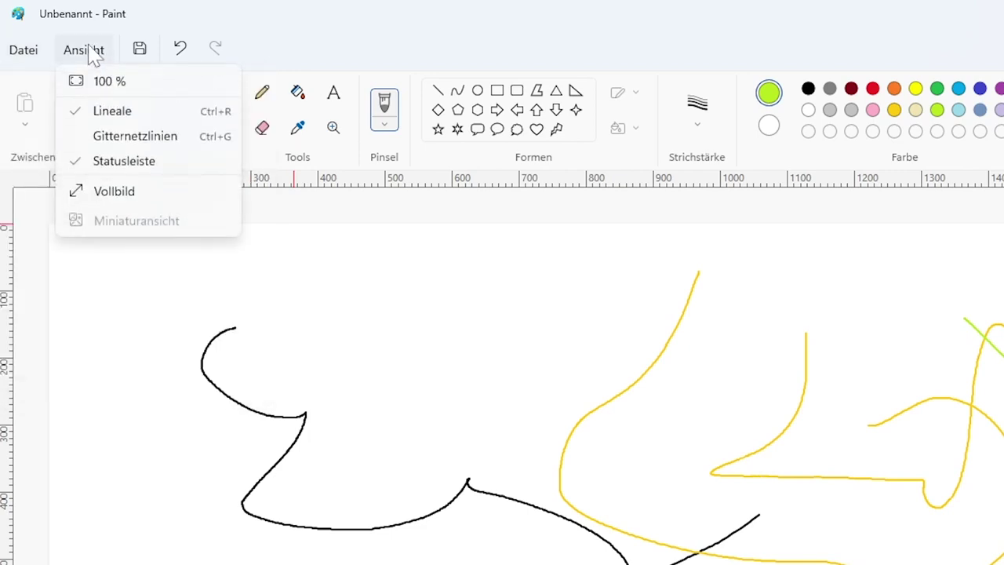
click(115, 136)
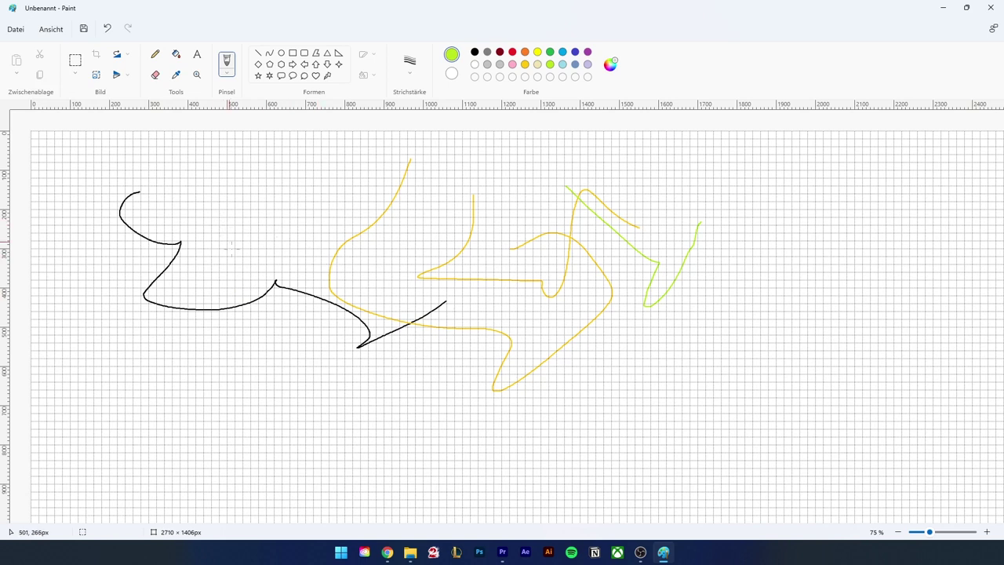
click(61, 30)
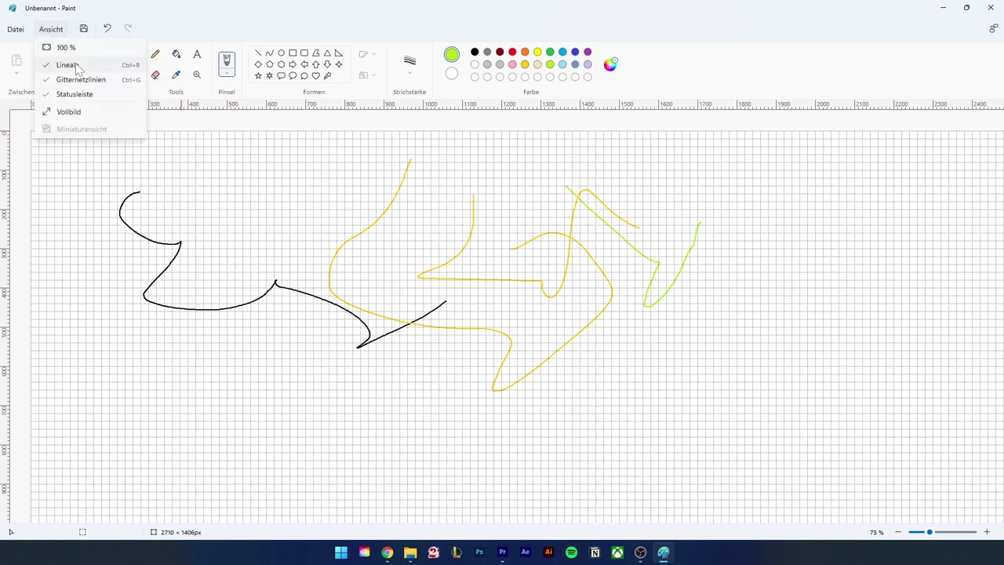
click(76, 69)
click(51, 29)
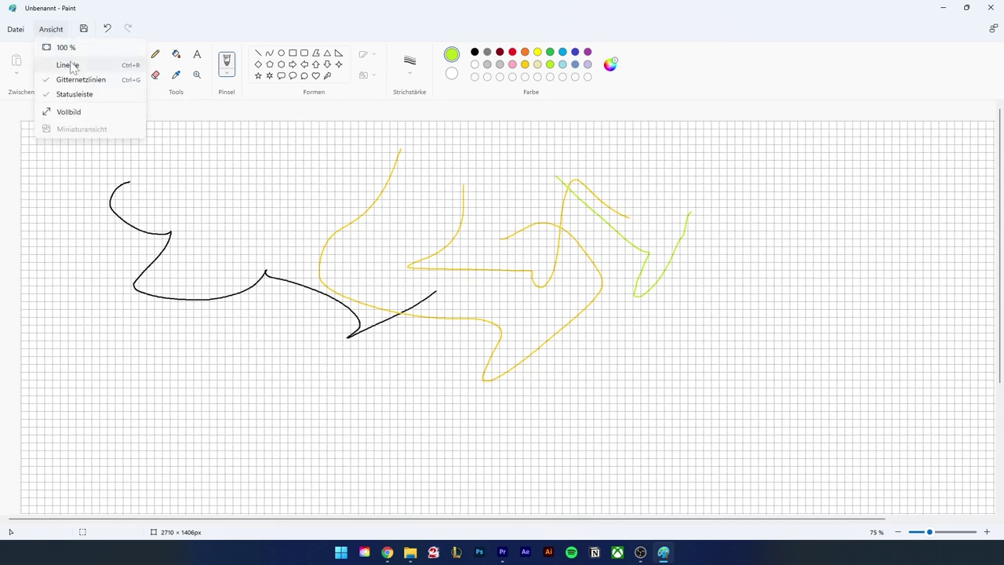
click(69, 66)
Hide the status bar, and view the drawing in full screen before returning to the editing window
click(51, 29)
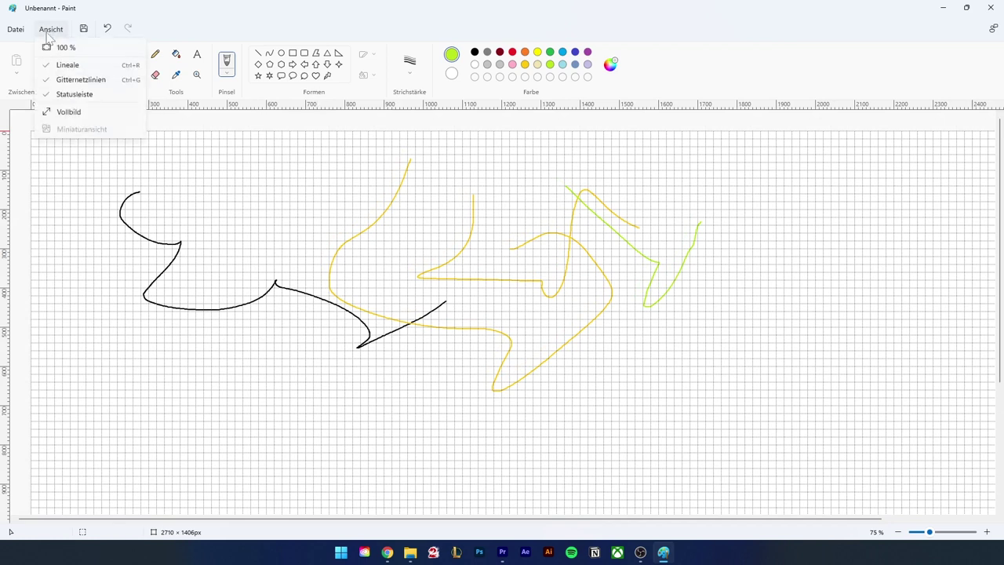
click(74, 94)
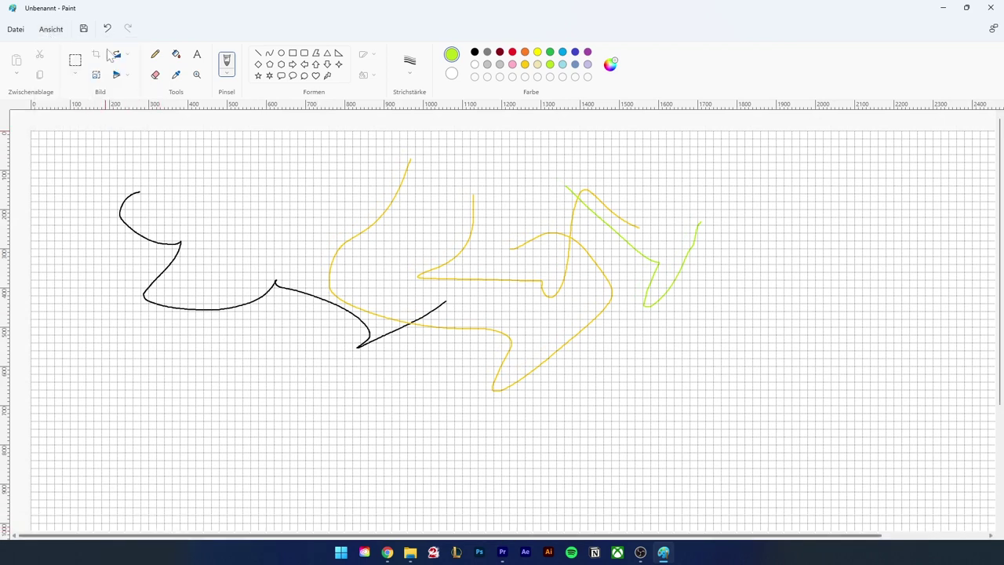
click(50, 29)
click(75, 114)
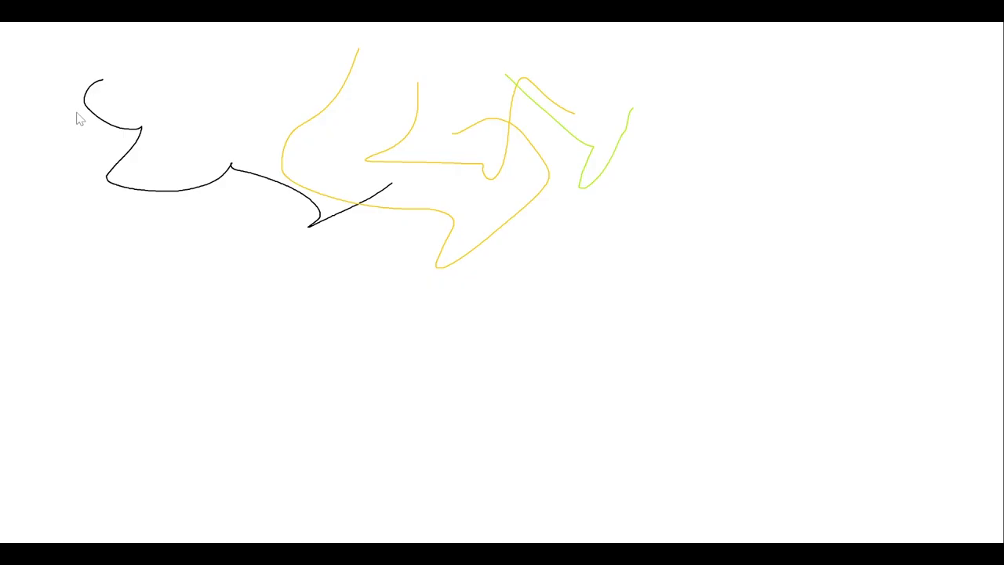
click(639, 273)
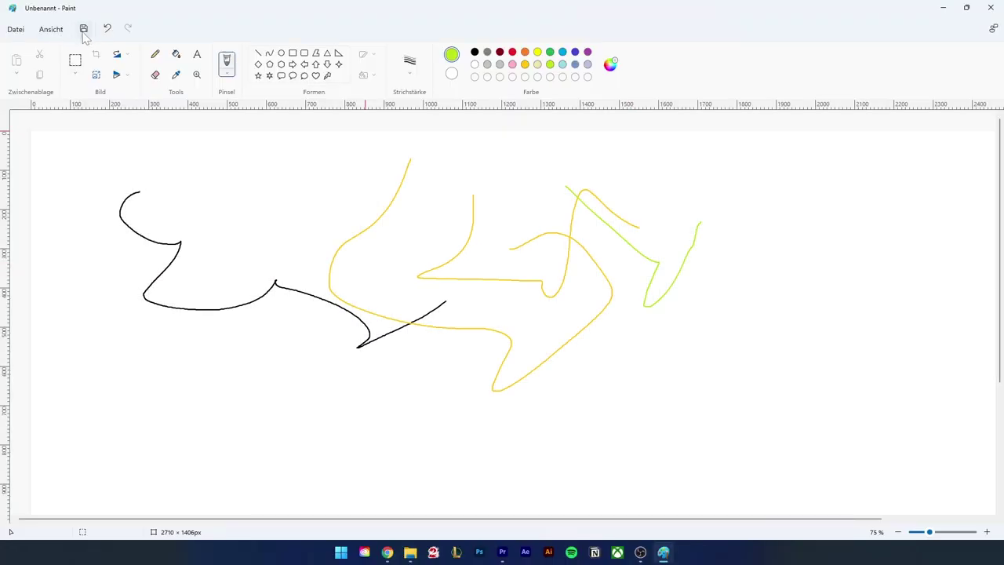
Undo the canvas enlargements and the lime green stroke, and undo and redo the second gold stroke
click(107, 29)
click(107, 29)
click(108, 32)
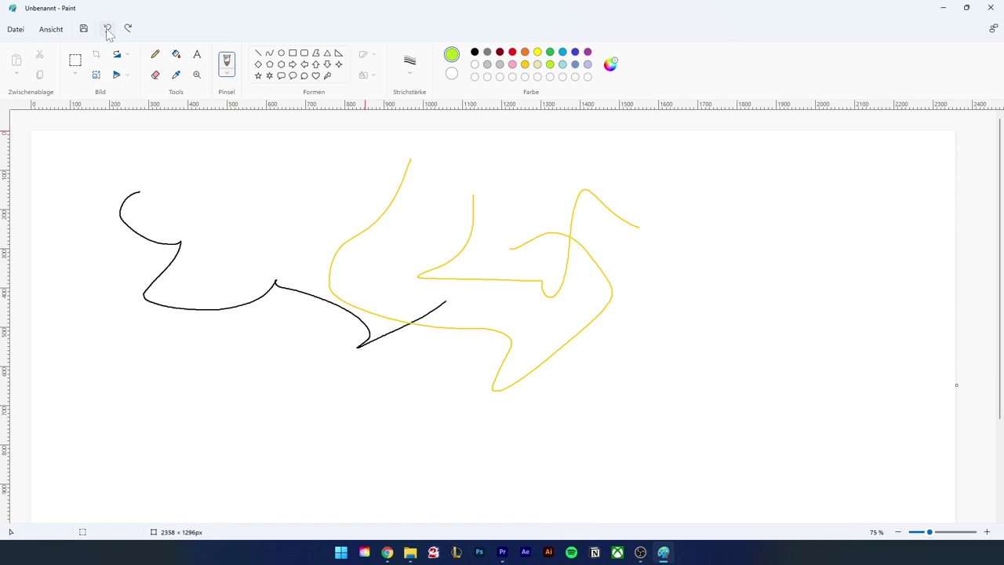
click(107, 30)
click(128, 30)
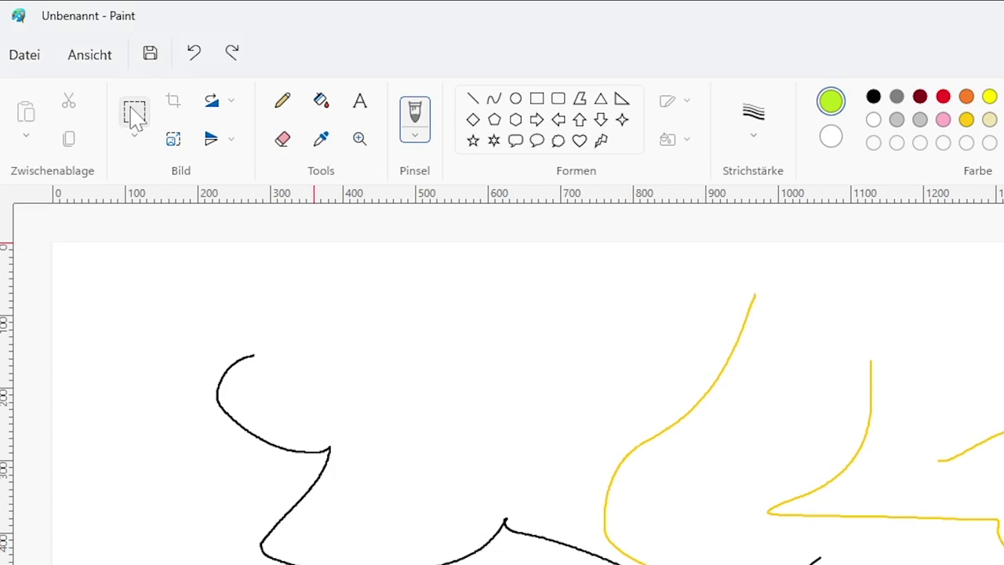
Copy a rectangular area of about 899 × 521 px around the gold strokes and place the pasted copy at the canvas's lower right
click(135, 116)
drag(294, 177, 648, 381)
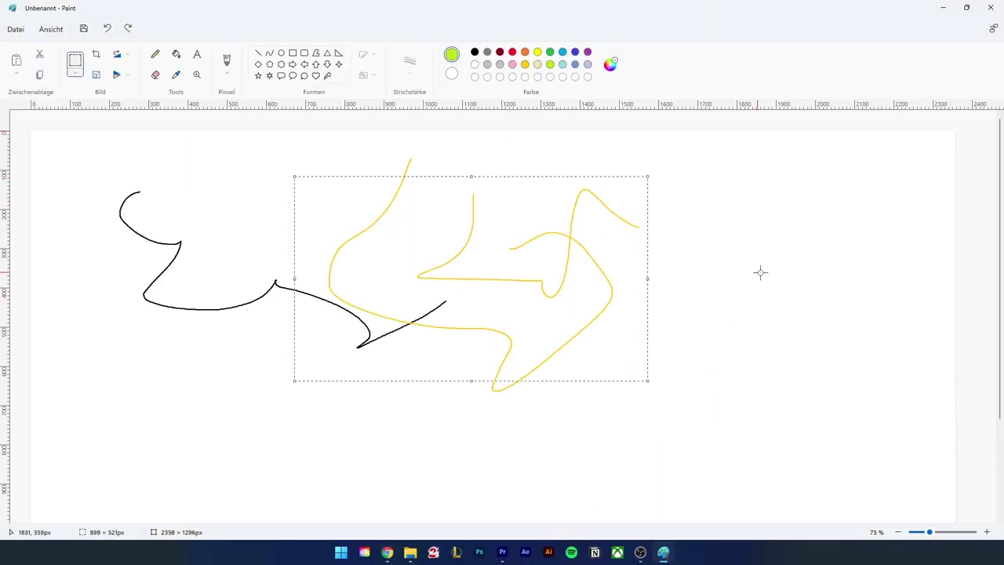
right_click(759, 197)
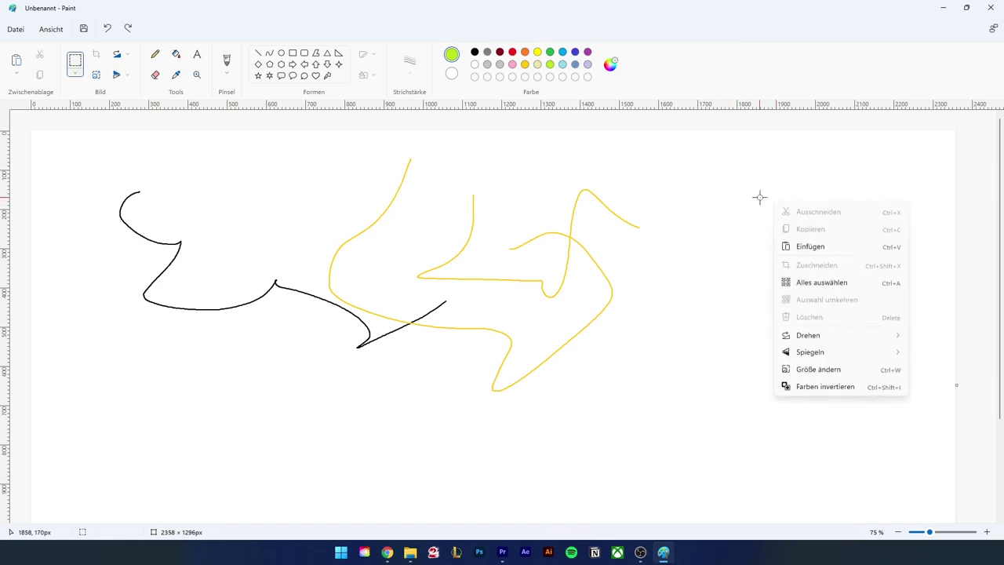
click(815, 246)
mouse_move(315, 221)
mouse_down()
mouse_move(848, 317)
mouse_move(872, 403)
mouse_up()
drag(762, 387, 765, 389)
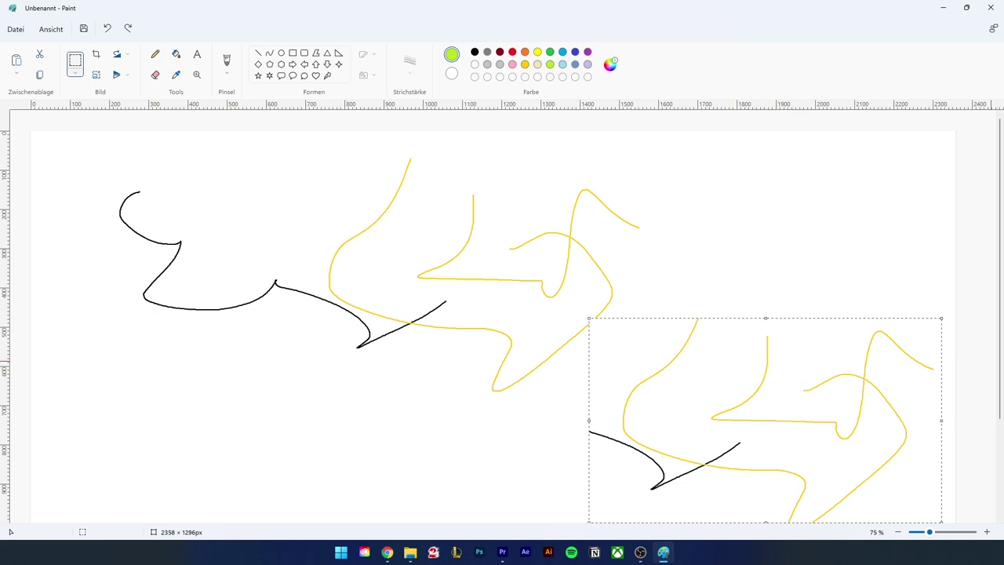
Switch to Chrome, copy the autumn trees photo from the open Pexels page and minimize the browser
click(388, 553)
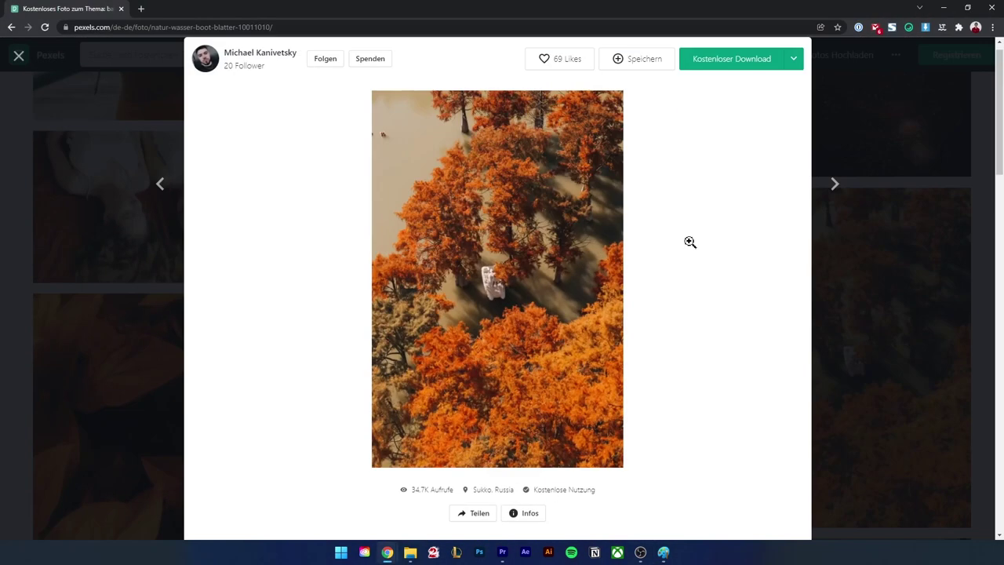
right_click(479, 231)
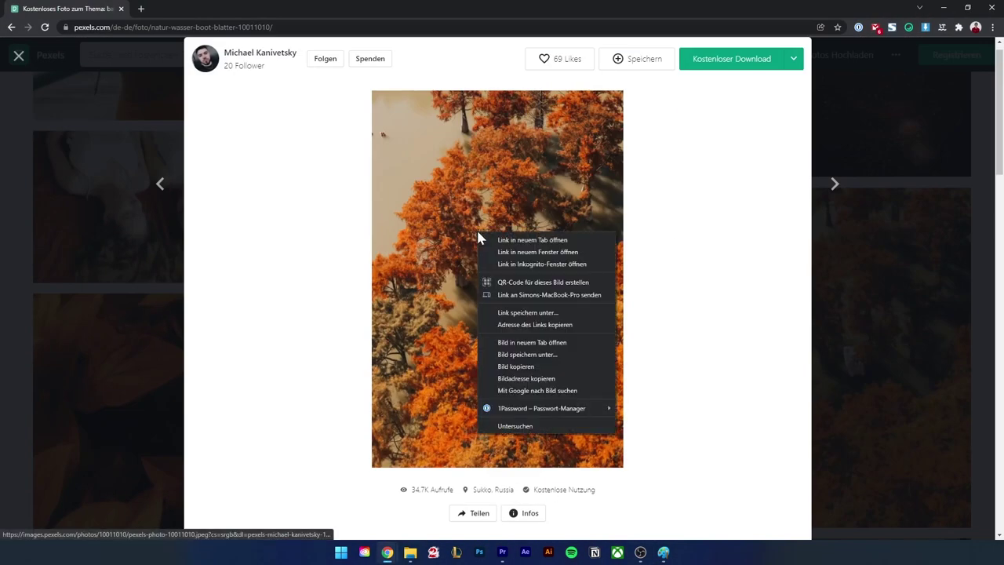
click(511, 375)
click(944, 8)
Deselect the duplicated strokes and paste the copied photo onto the canvas
click(496, 319)
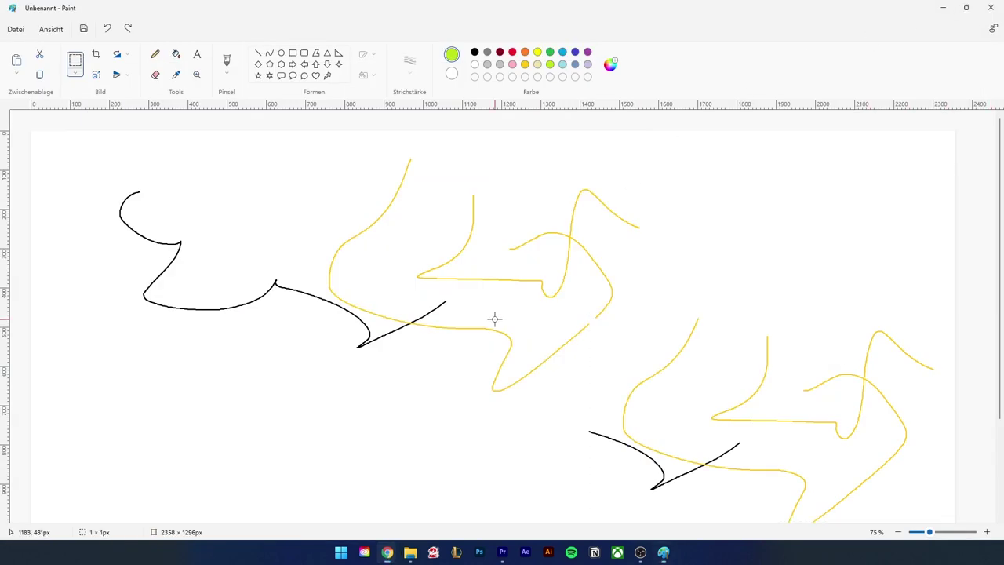
right_click(208, 341)
click(261, 393)
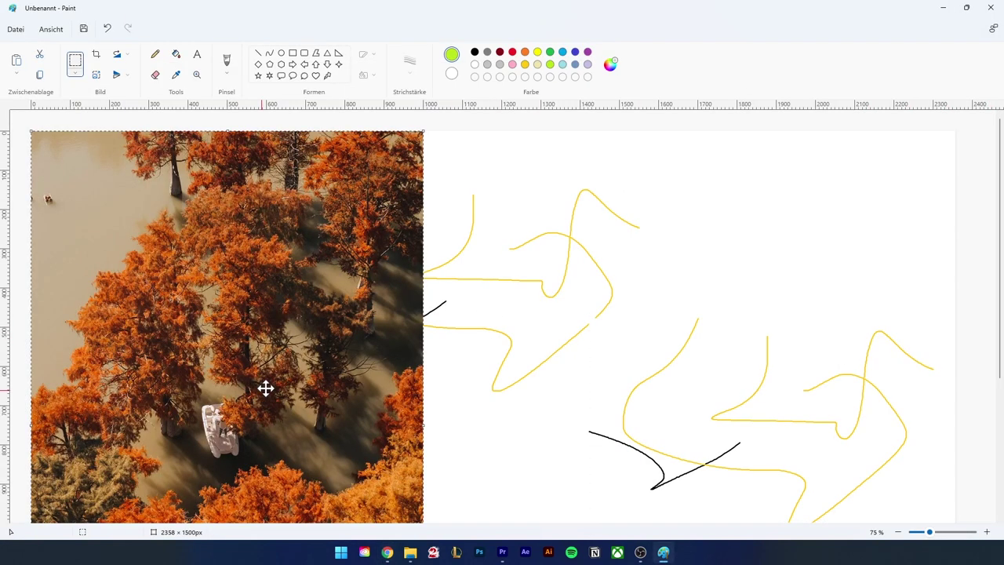
Shrink the pasted photo to about 676 × 1151 px and move it to the upper middle of the canvas
drag(315, 334, 542, 416)
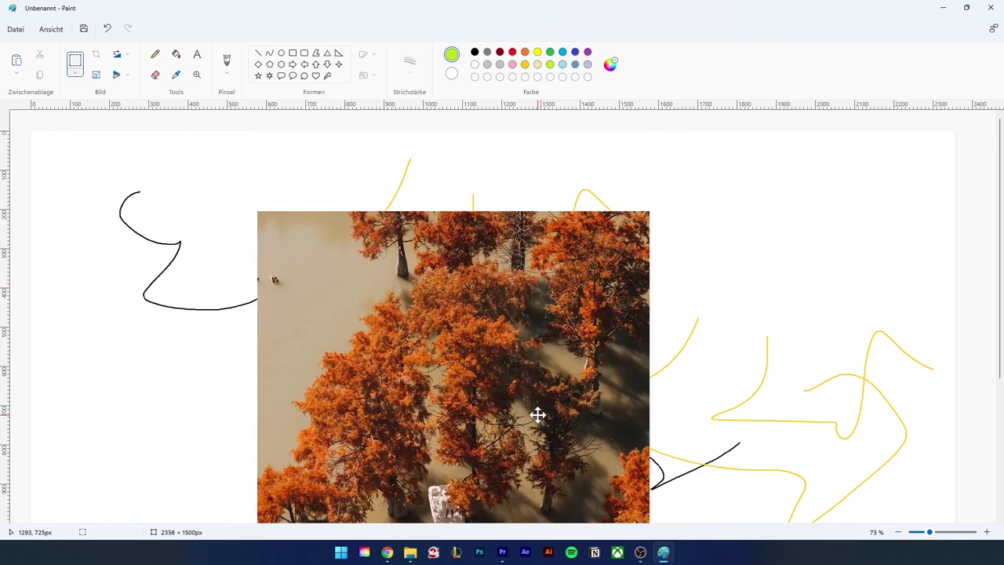
drag(650, 211, 523, 348)
drag(491, 367, 551, 218)
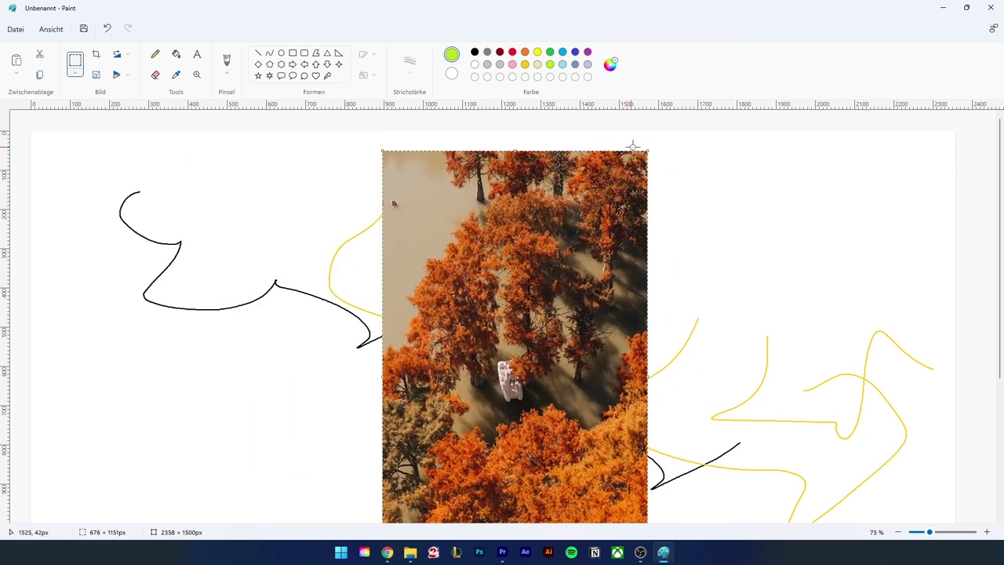
Try shrinking the photo to about 490 × 896 px and placing it over the black strokes, and undo the change
drag(647, 151, 576, 251)
drag(500, 353, 254, 310)
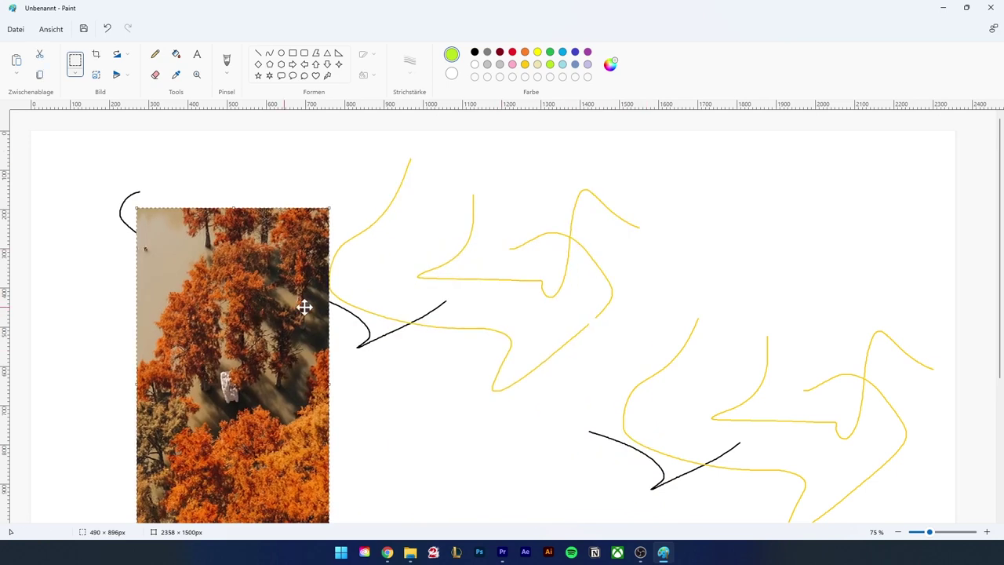
click(540, 338)
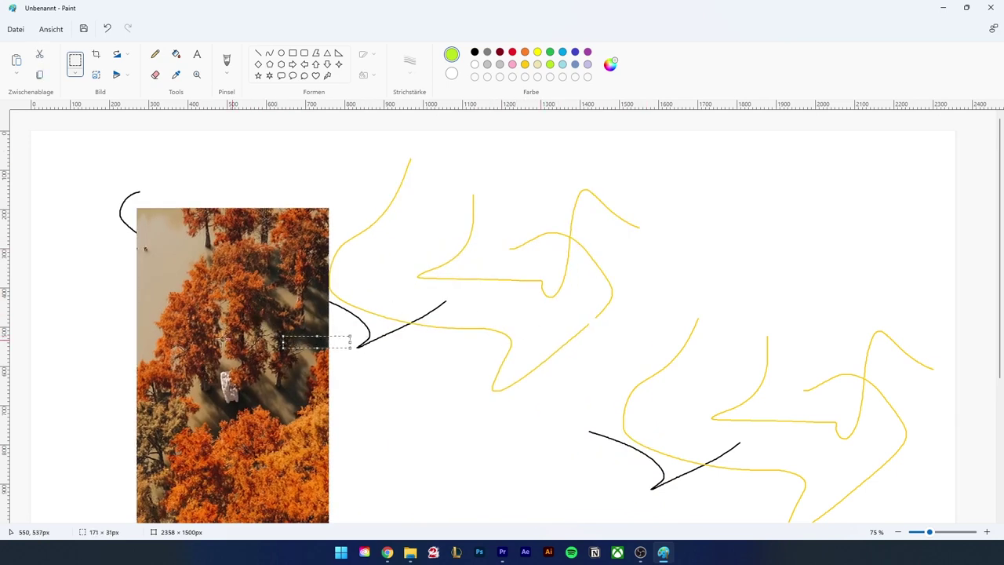
key(ctrl+z)
Flip the selected photo vertically and horizontally
right_click(299, 221)
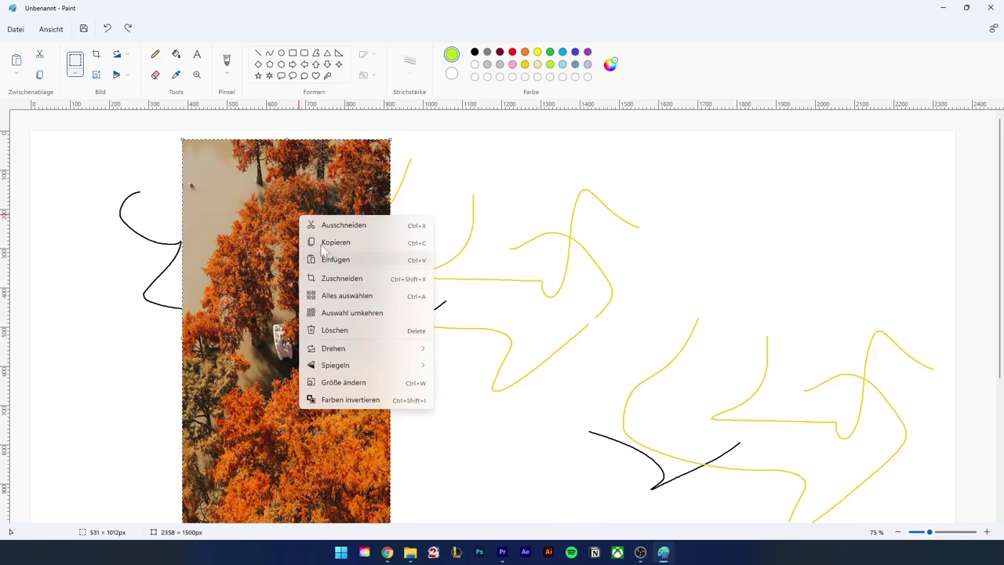
click(139, 67)
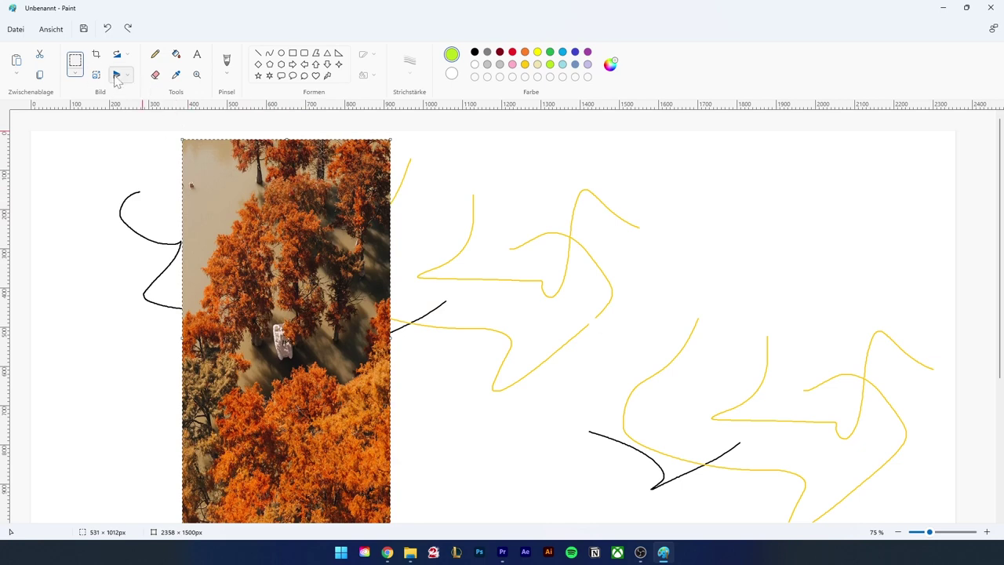
click(116, 78)
click(116, 96)
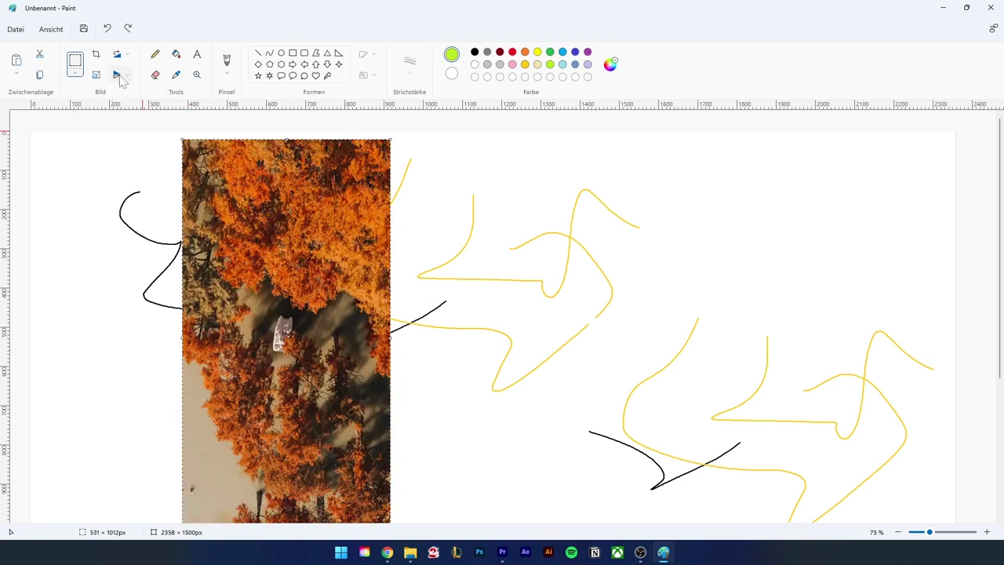
click(120, 77)
click(118, 113)
click(128, 54)
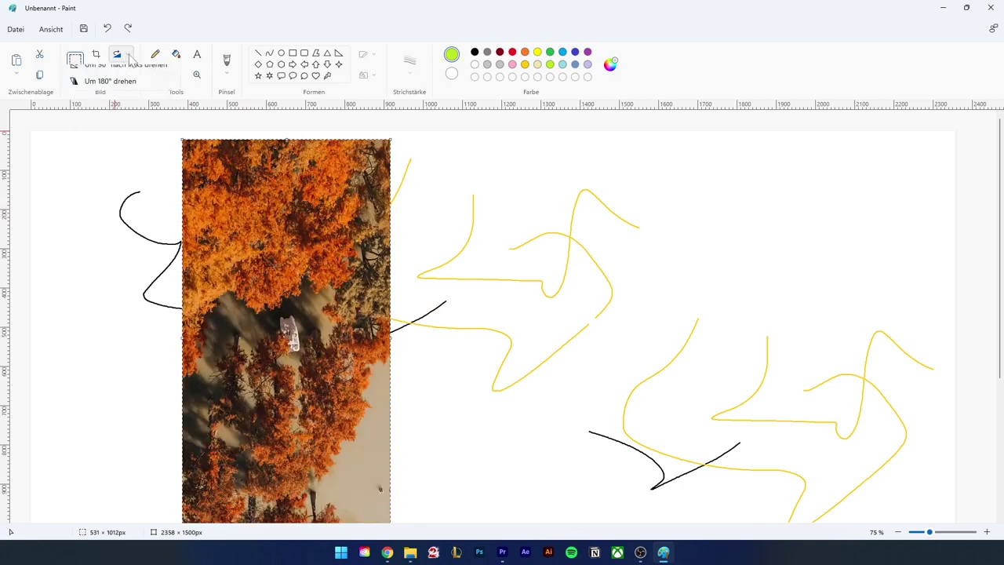
click(128, 55)
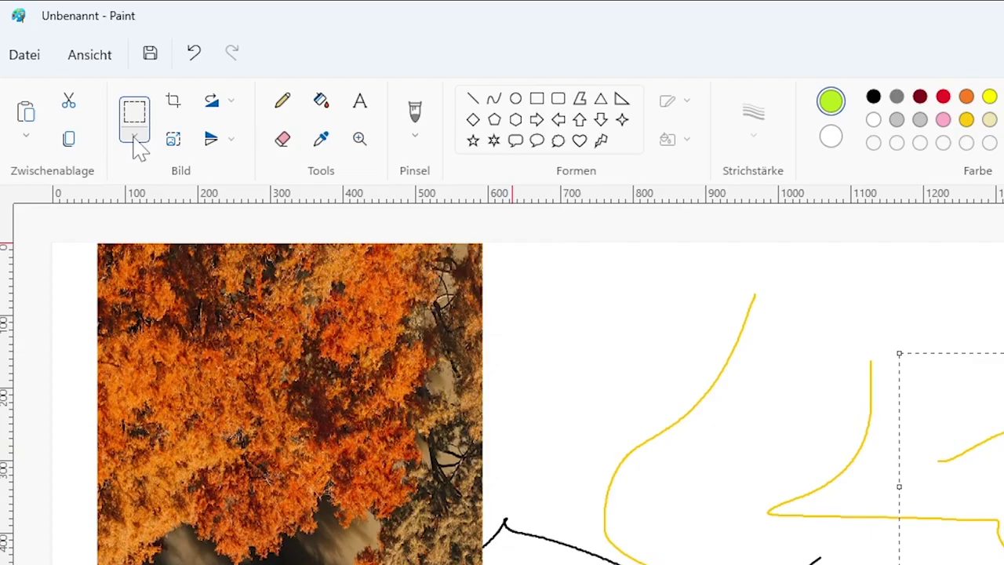
View the available selection modes, keep the rectangle mode and clear the active selection
click(77, 76)
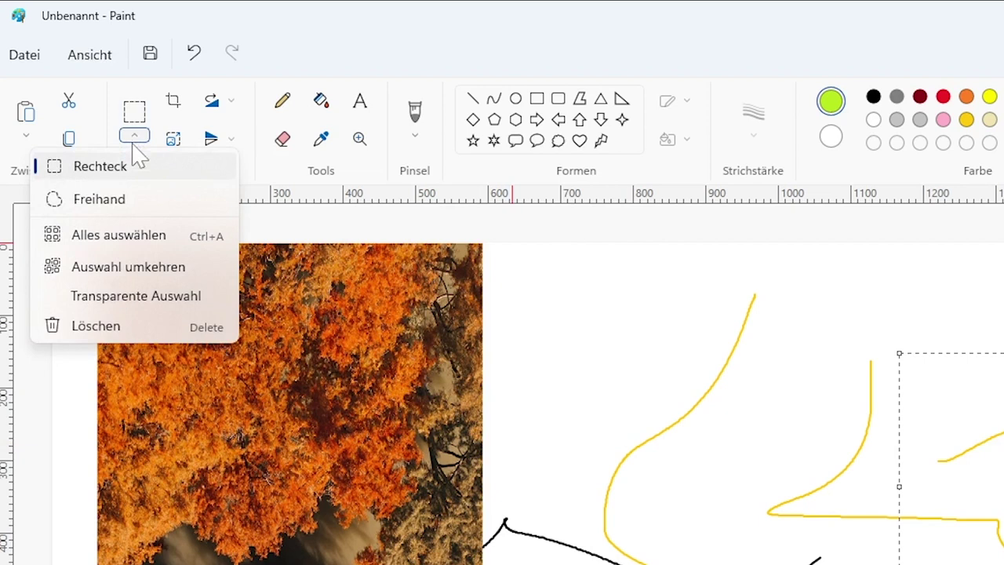
key(Escape)
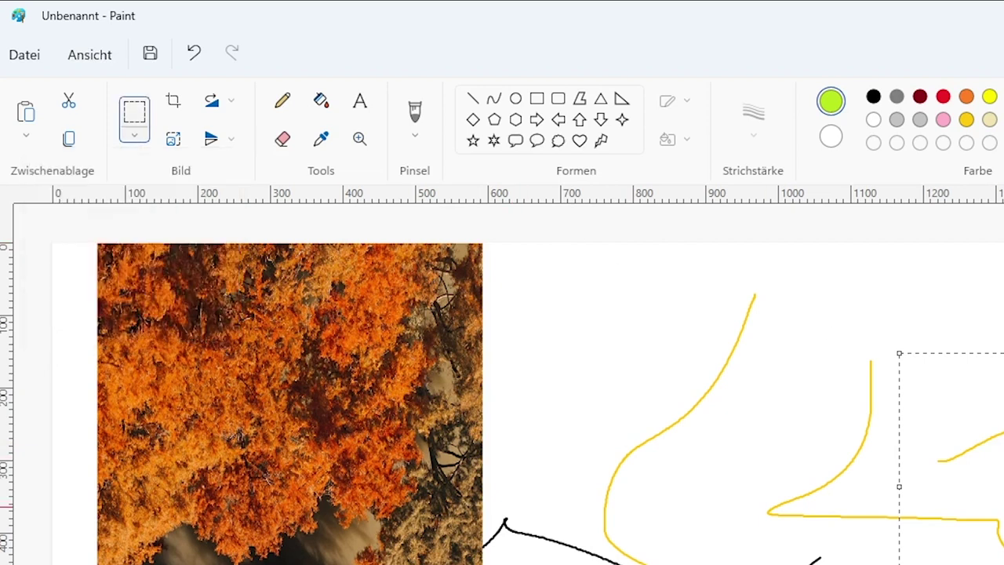
key(Escape)
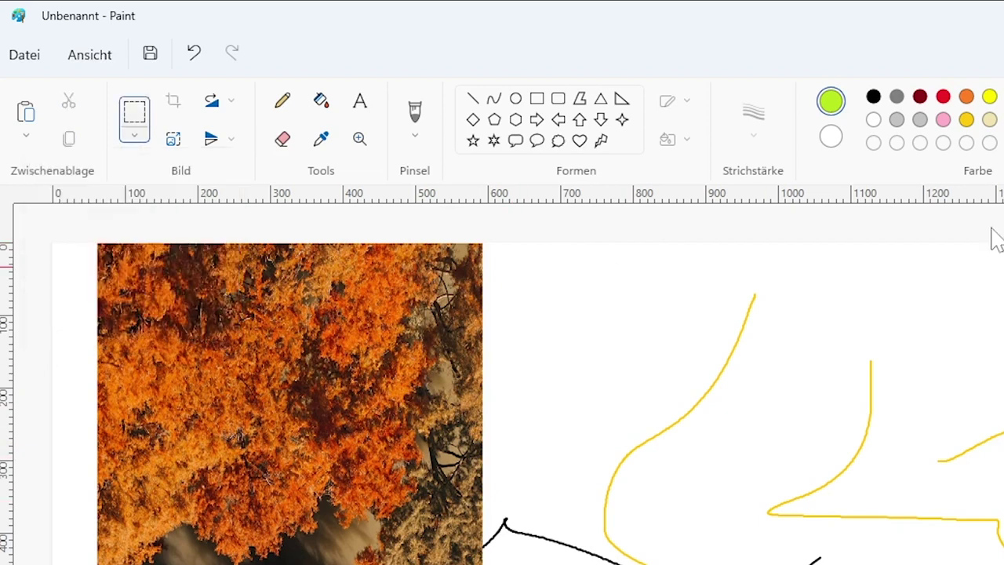
Draw a thin lime pencil squiggle in the canvas's empty upper right area and set the pencil thickness to 4 px
click(284, 102)
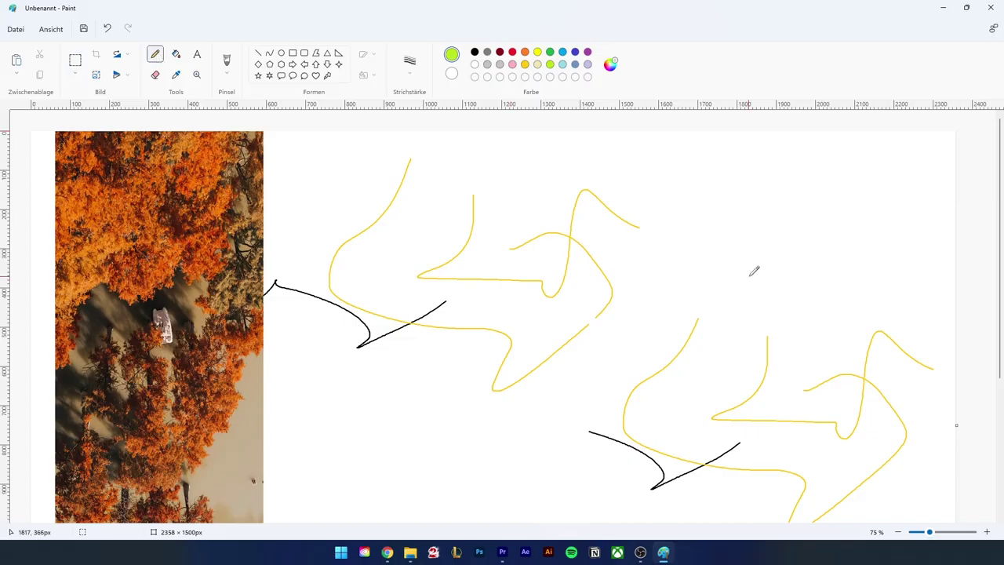
mouse_move(736, 205)
mouse_down()
mouse_move(765, 225)
mouse_move(835, 235)
mouse_up()
click(409, 63)
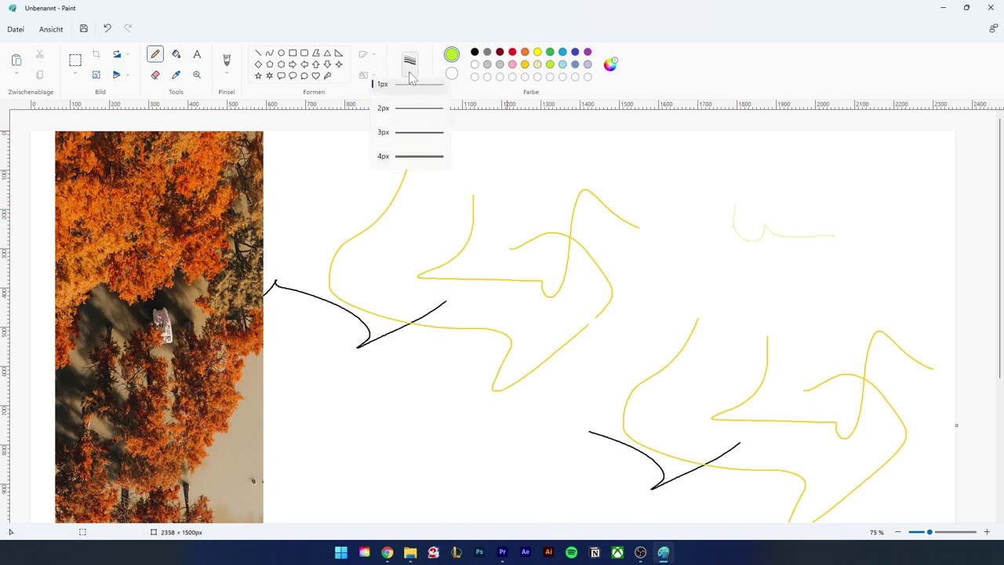
click(413, 161)
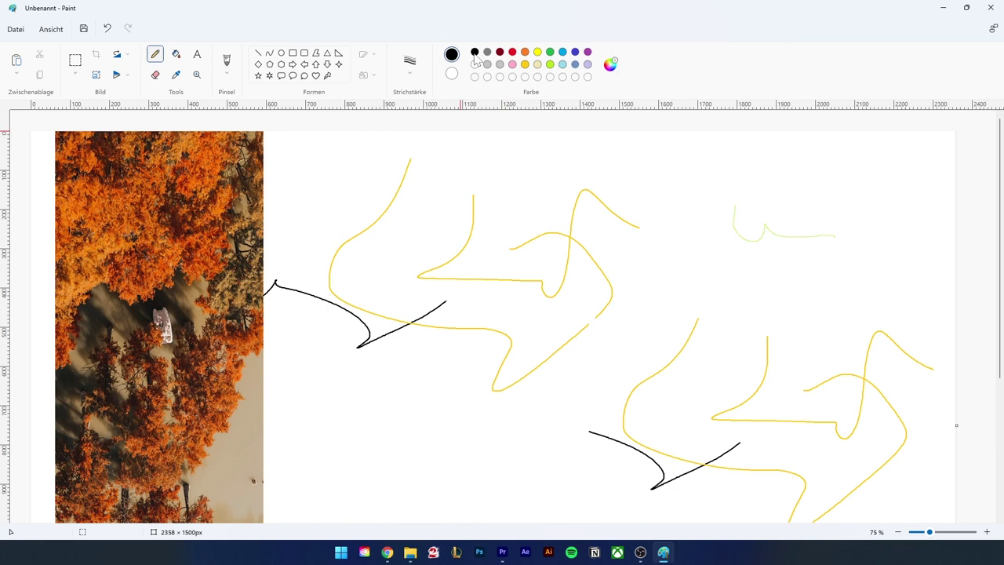
Define a bright turquoise custom colour in the palette editor and make it the drawing colour
click(611, 65)
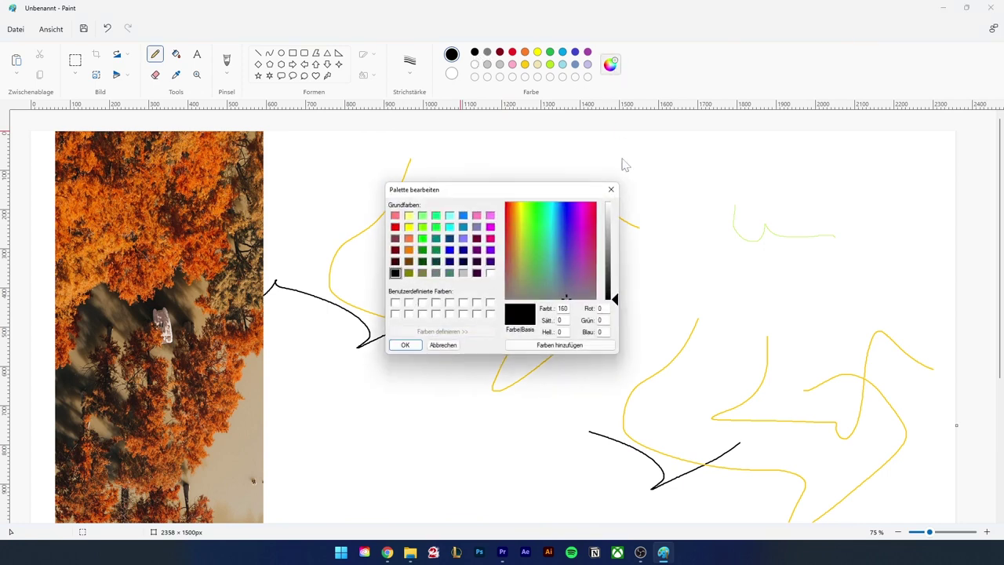
drag(574, 287, 553, 216)
drag(608, 274, 618, 249)
click(405, 345)
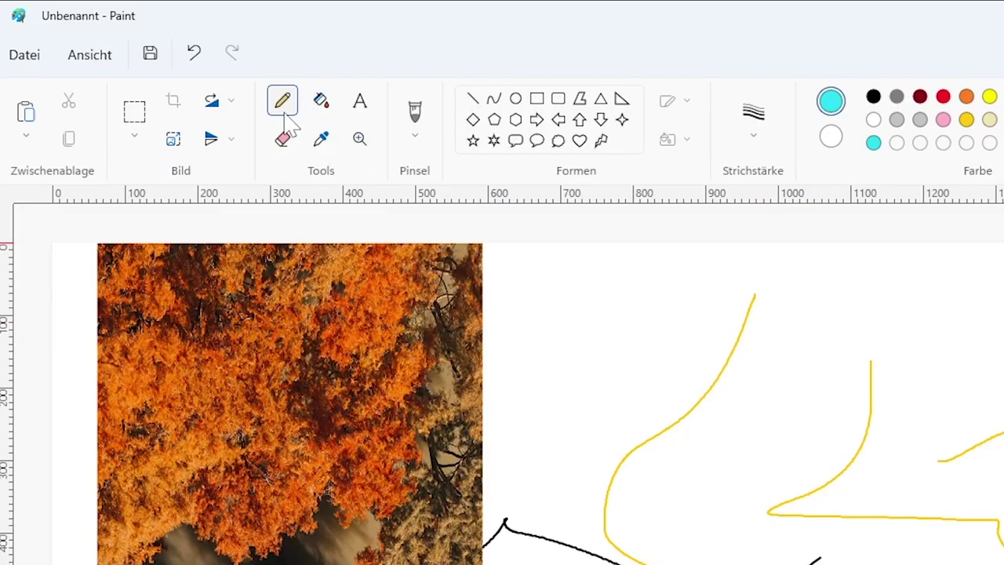
Paint a thick wavy turquoise stroke with the oil brush (Ölpinsel) between the two groups of gold strokes
click(415, 110)
click(415, 135)
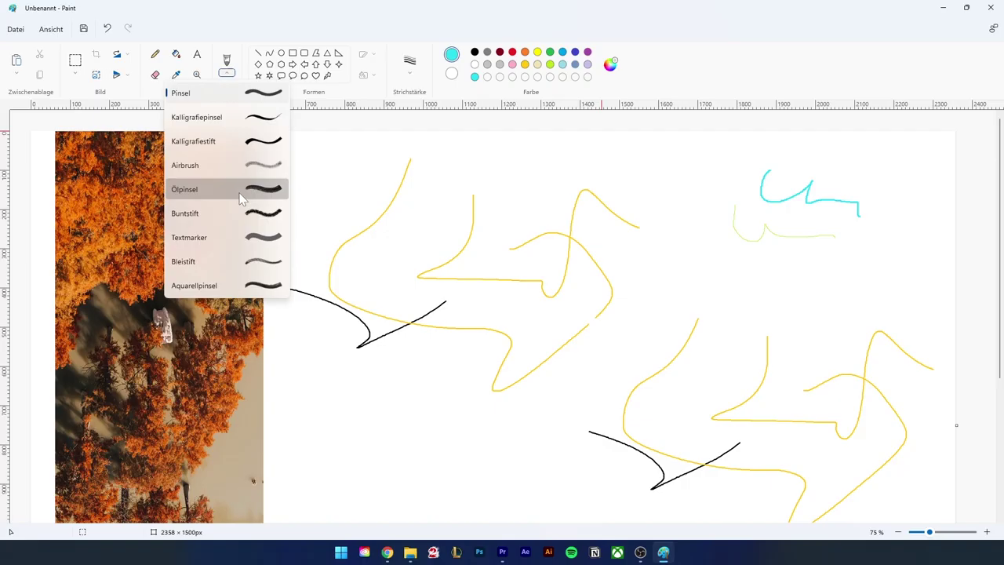
click(439, 350)
mouse_move(628, 182)
mouse_down()
mouse_move(661, 196)
mouse_move(785, 307)
mouse_move(828, 314)
mouse_up()
Draw two 8 px zigzag strokes with the Textmarker brush over the upper gold strokes, one turquoise and one pink
click(230, 79)
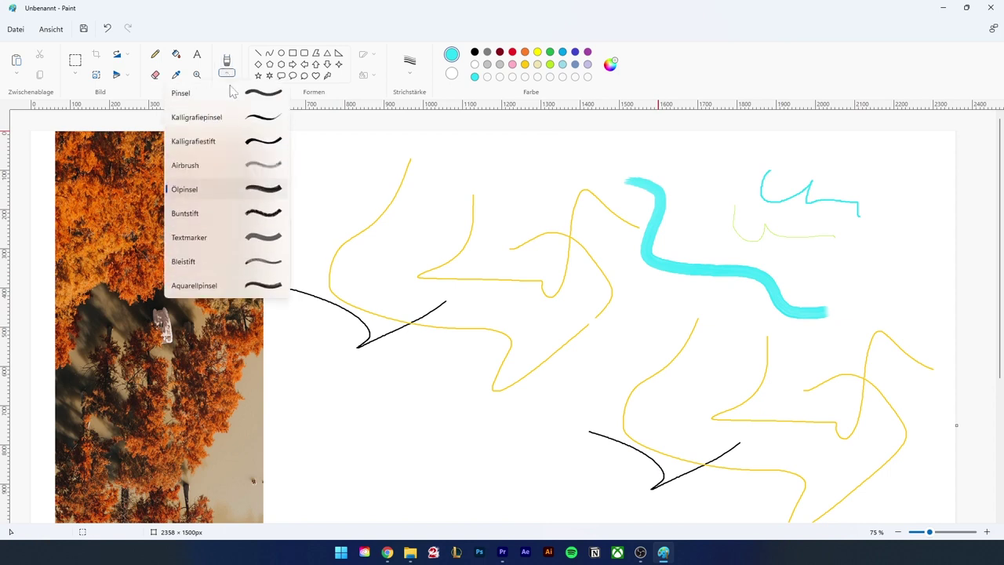
click(235, 235)
click(414, 72)
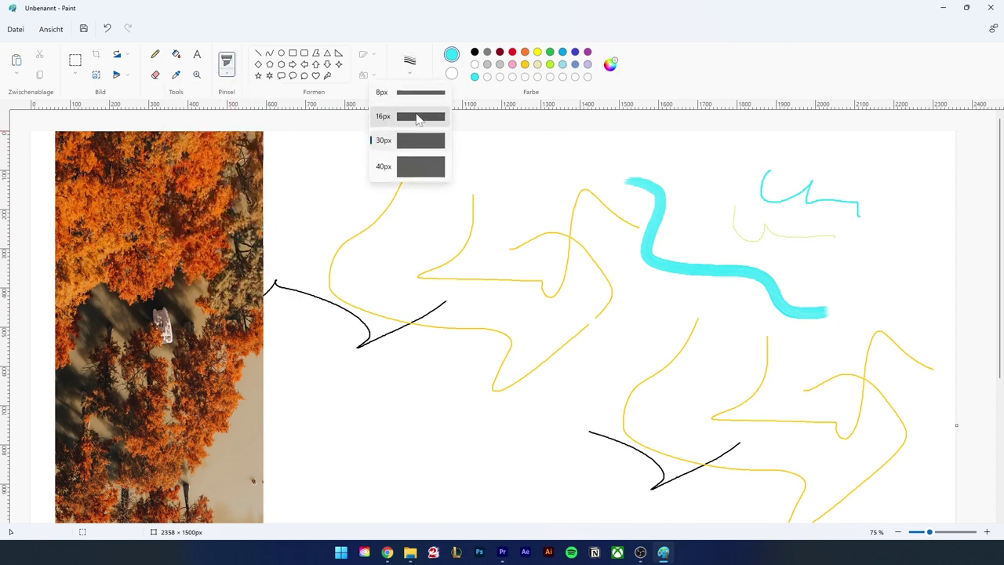
click(416, 91)
mouse_move(511, 177)
mouse_down()
mouse_move(543, 178)
mouse_move(550, 309)
mouse_move(623, 338)
mouse_up()
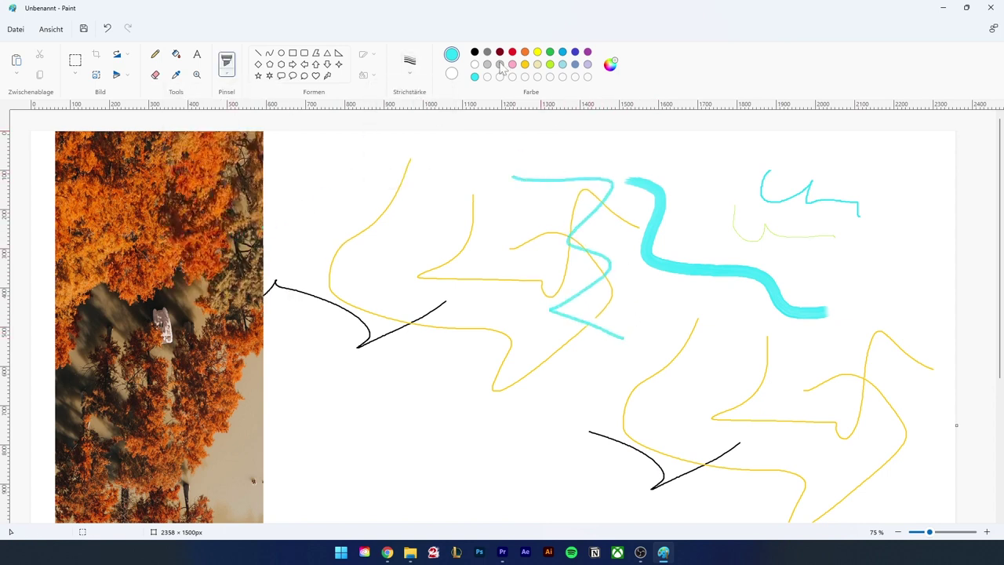
mouse_move(557, 159)
mouse_down()
mouse_move(579, 223)
mouse_move(634, 293)
mouse_up()
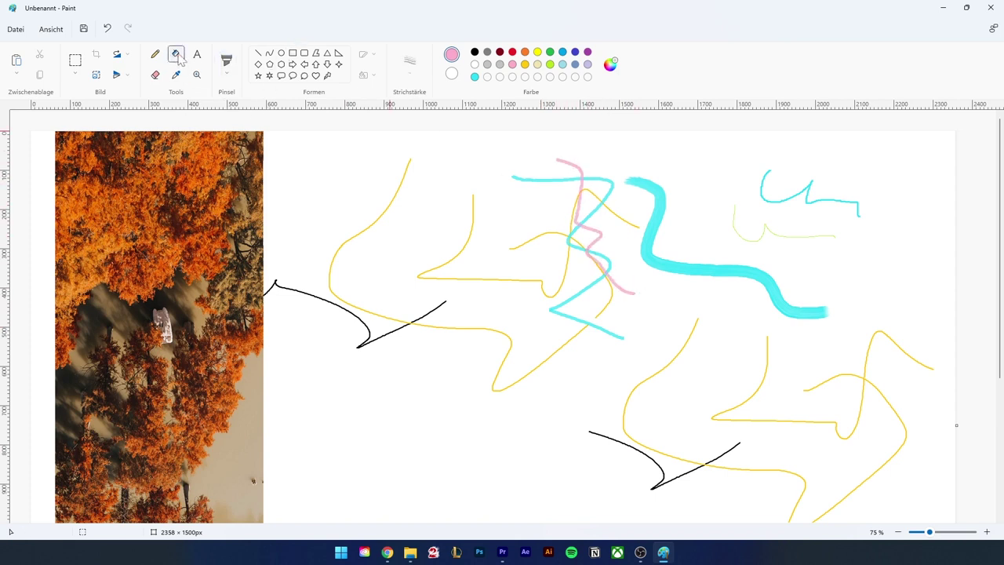
Fill the white canvas background with pink and undo the fill
click(443, 199)
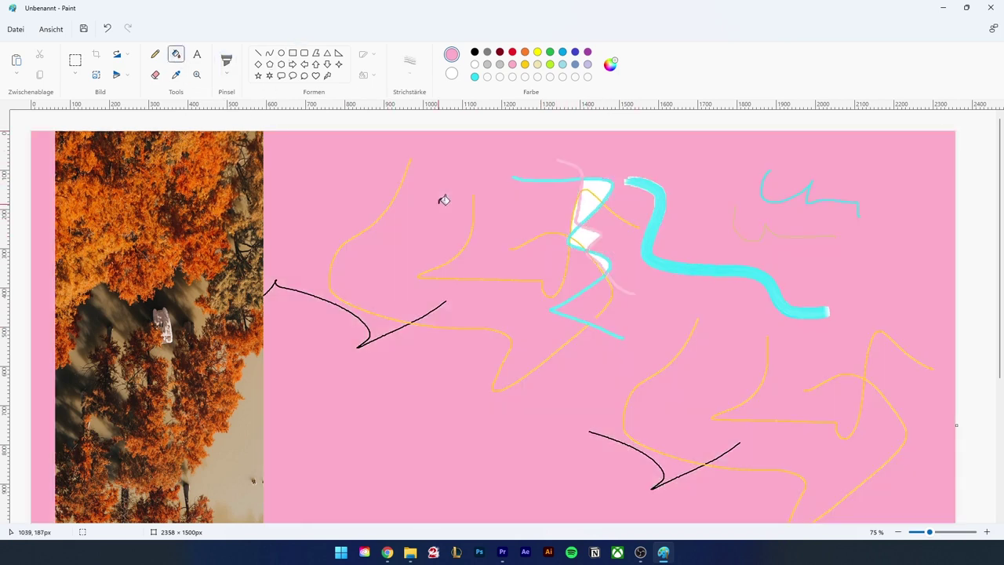
click(109, 30)
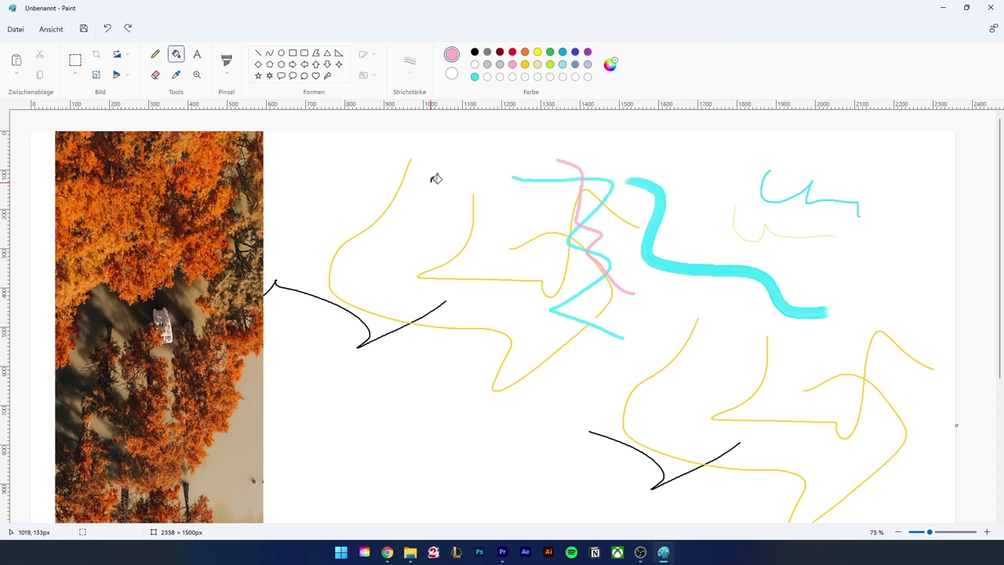
Sample the turquoise from the thick oil brush stroke and paint another zigzag marker stroke over the upper gold strokes
click(176, 76)
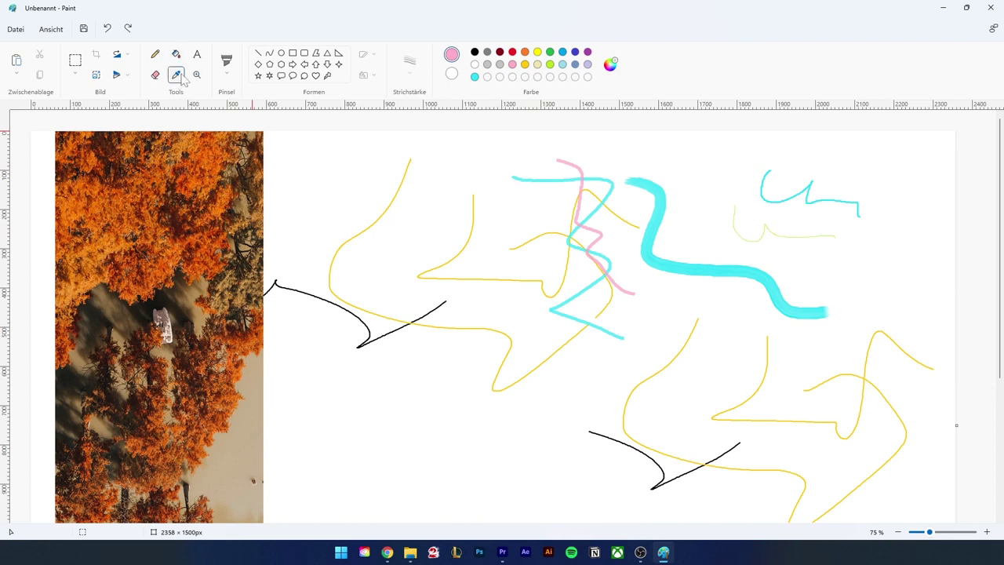
click(656, 234)
click(226, 62)
drag(440, 190, 545, 331)
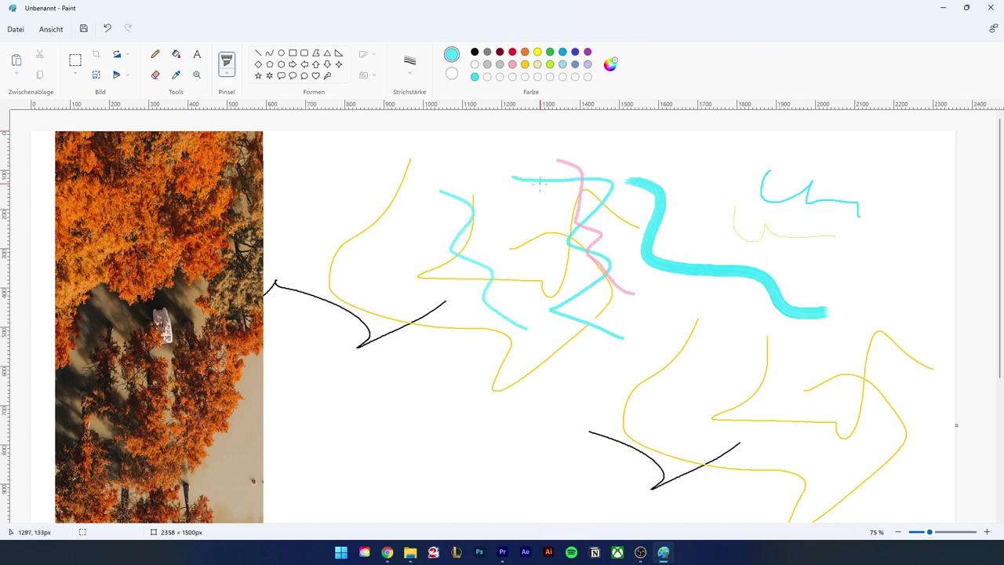
Erase the upper part of the newest turquoise marker stroke, changing the eraser thickness partway through
click(156, 75)
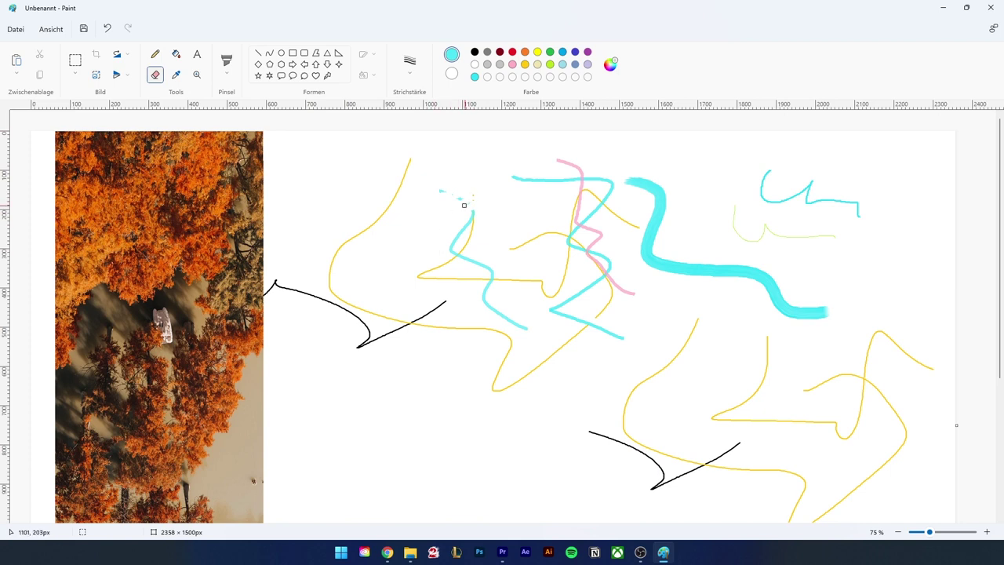
mouse_move(464, 204)
mouse_down()
mouse_move(471, 232)
mouse_move(471, 209)
mouse_up()
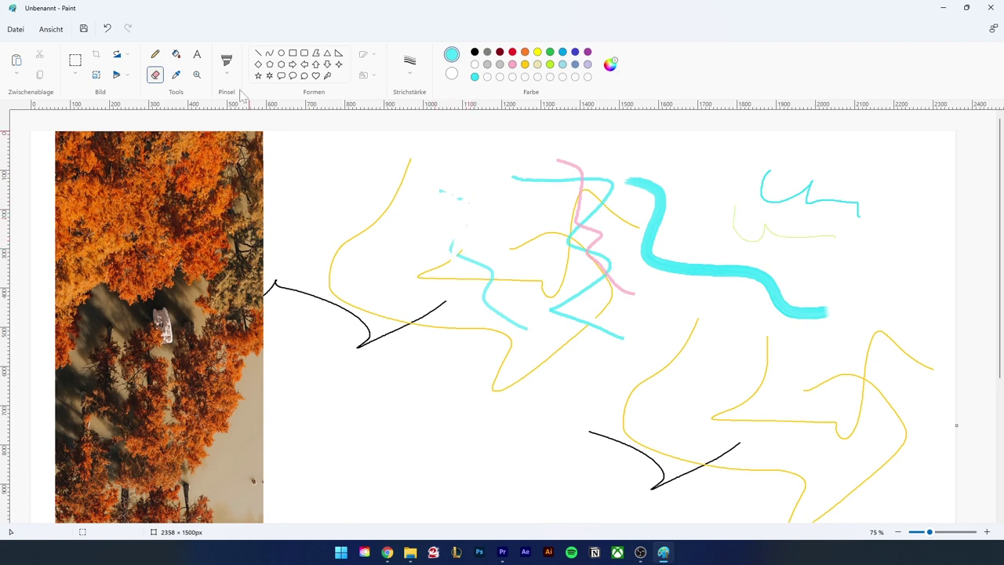
click(410, 67)
click(408, 164)
drag(455, 219, 455, 234)
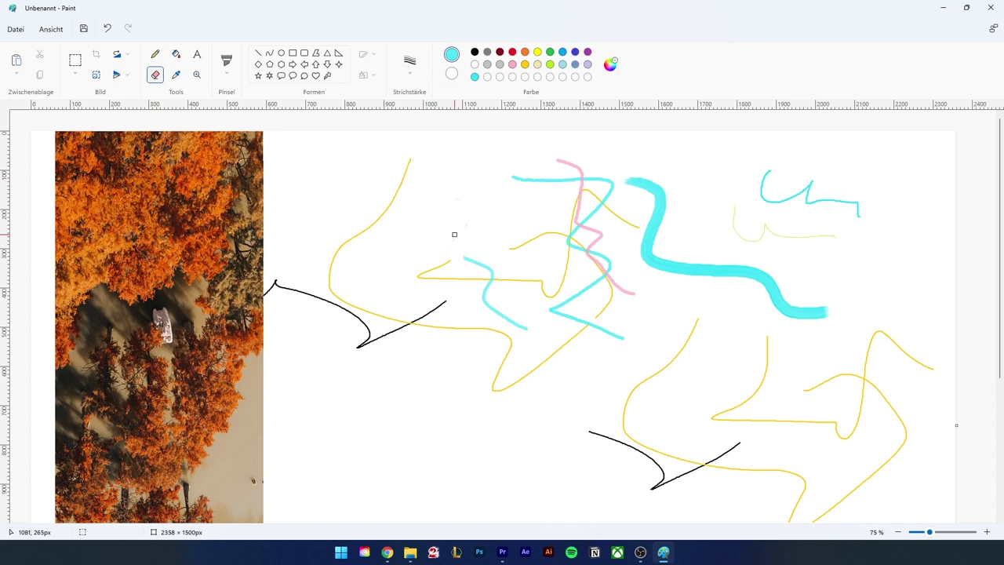
Add the text "Hier ist ein Text" in Calibri at size 11 in the empty area below the upper strokes
click(197, 54)
drag(357, 442, 475, 458)
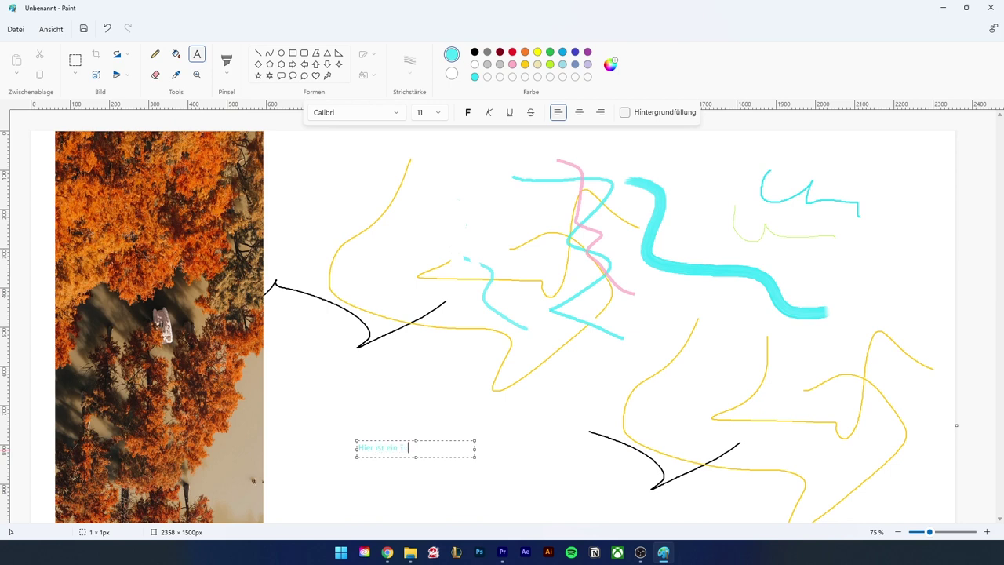
key(ctrl+a)
click(397, 114)
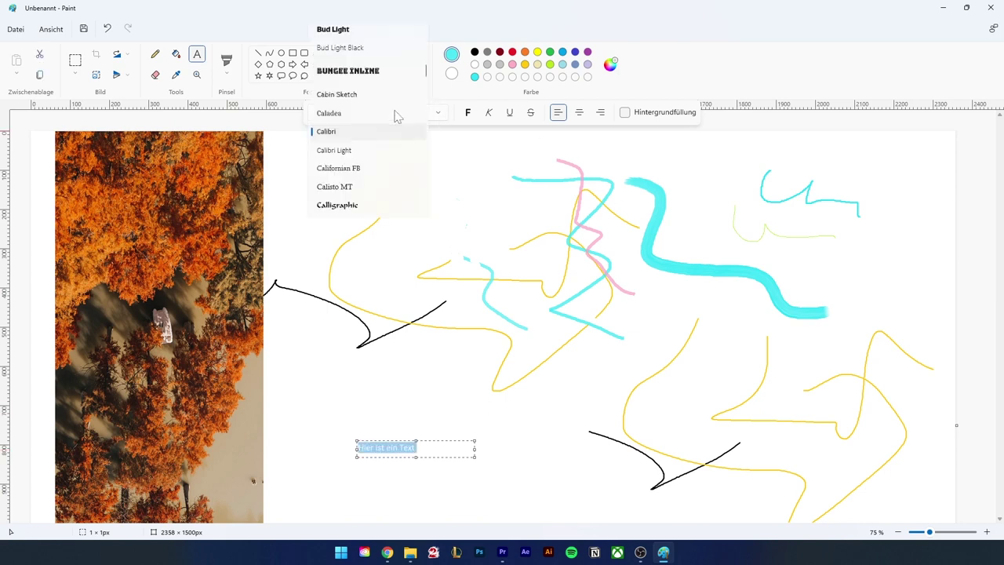
click(401, 132)
click(439, 116)
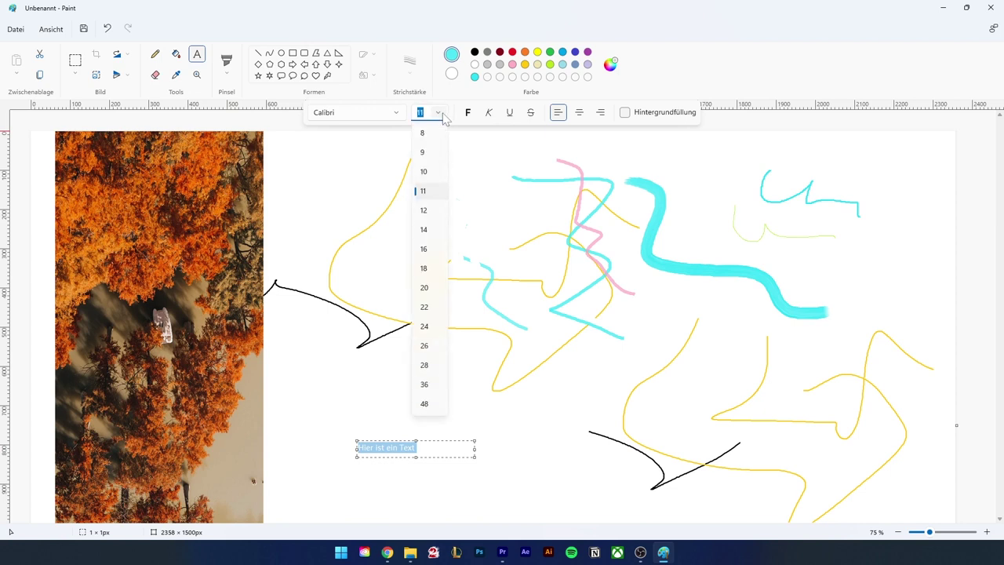
click(442, 117)
Try centre alignment, return the text to left alignment and give its box a black background fill
click(579, 113)
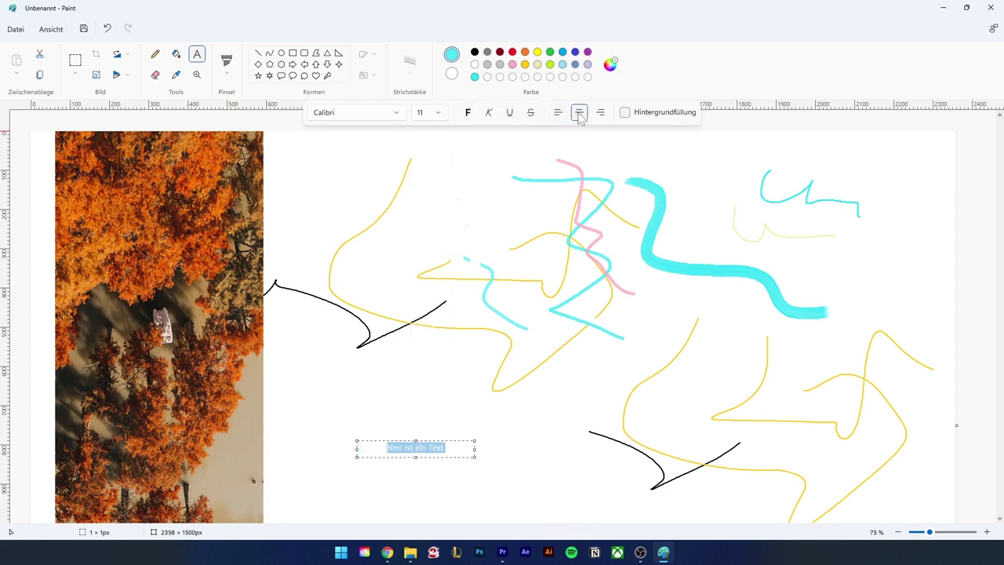
click(559, 114)
click(648, 117)
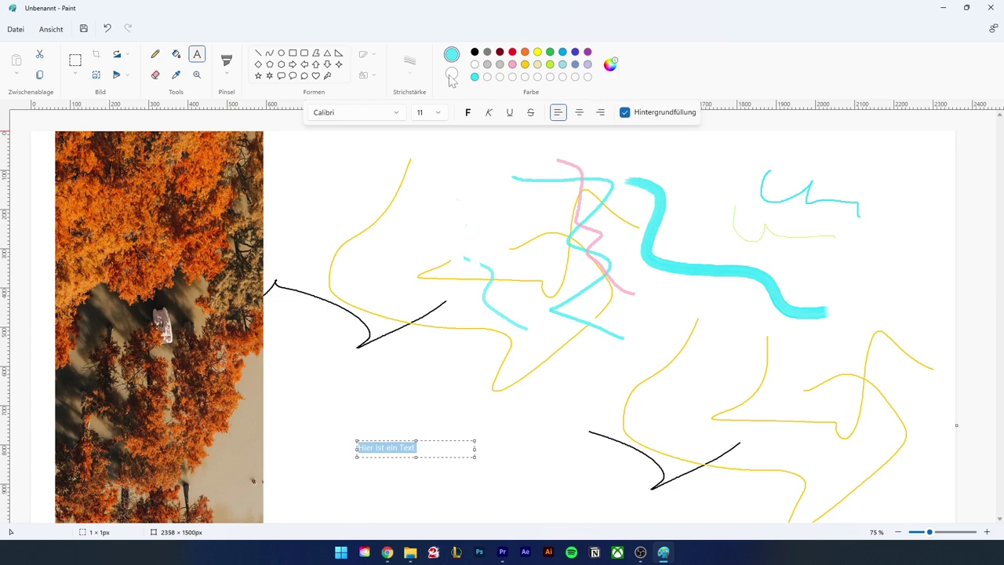
click(452, 76)
click(475, 51)
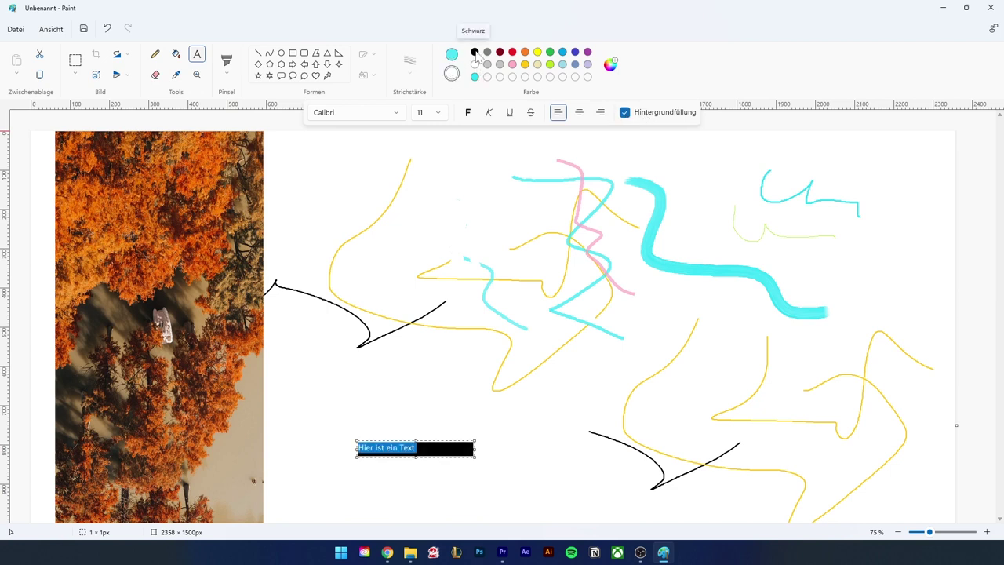
Centre the text, widen its box slightly and place it on the canvas
click(579, 113)
mouse_move(476, 456)
mouse_down()
mouse_move(541, 469)
mouse_move(433, 460)
mouse_move(414, 474)
mouse_move(481, 453)
mouse_up()
click(527, 414)
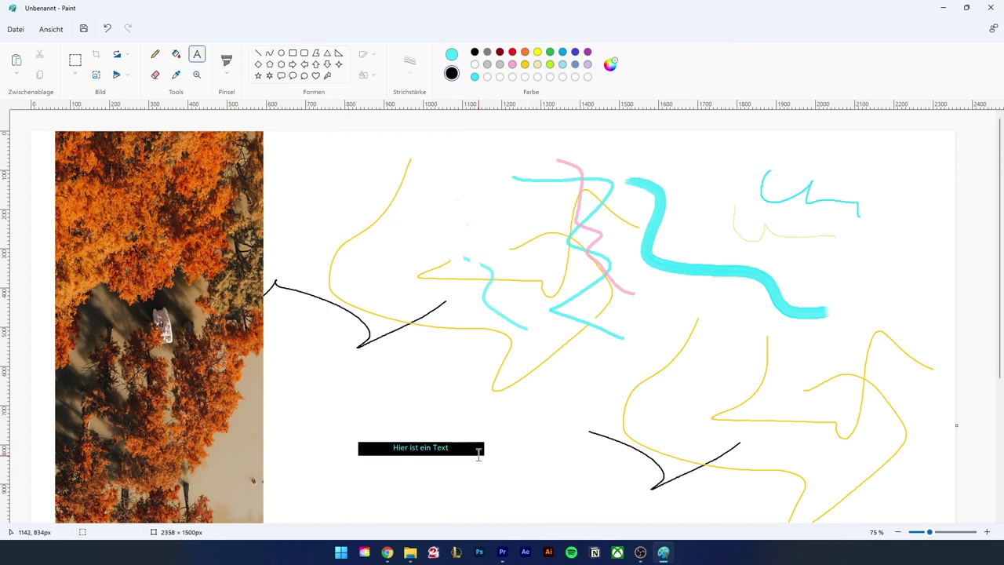
Magnify the canvas to 100 % around the area between the text and the lower gold strokes
click(197, 75)
click(527, 376)
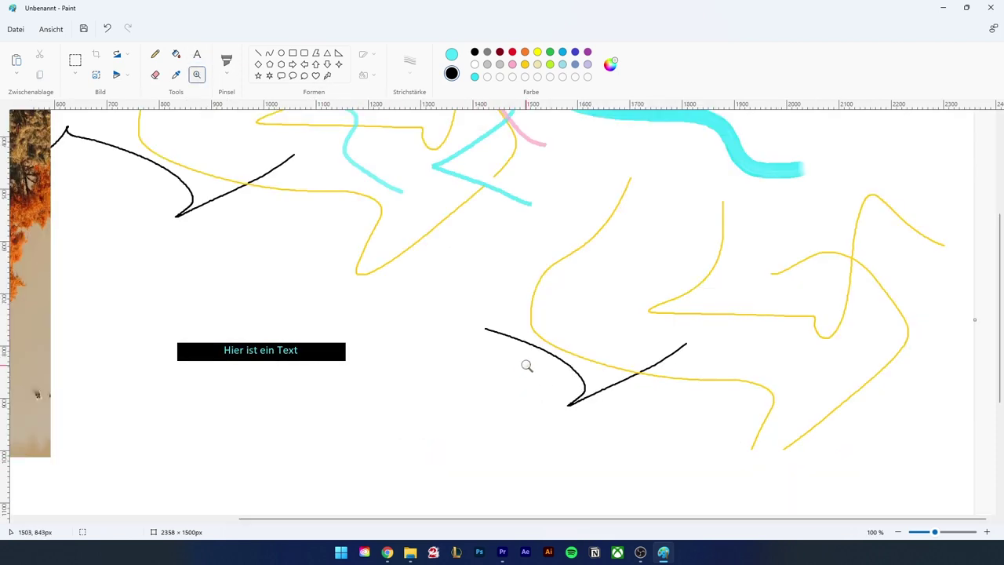
Zoom the canvas out to 50 % and magnify it again around the black text box
right_click(532, 348)
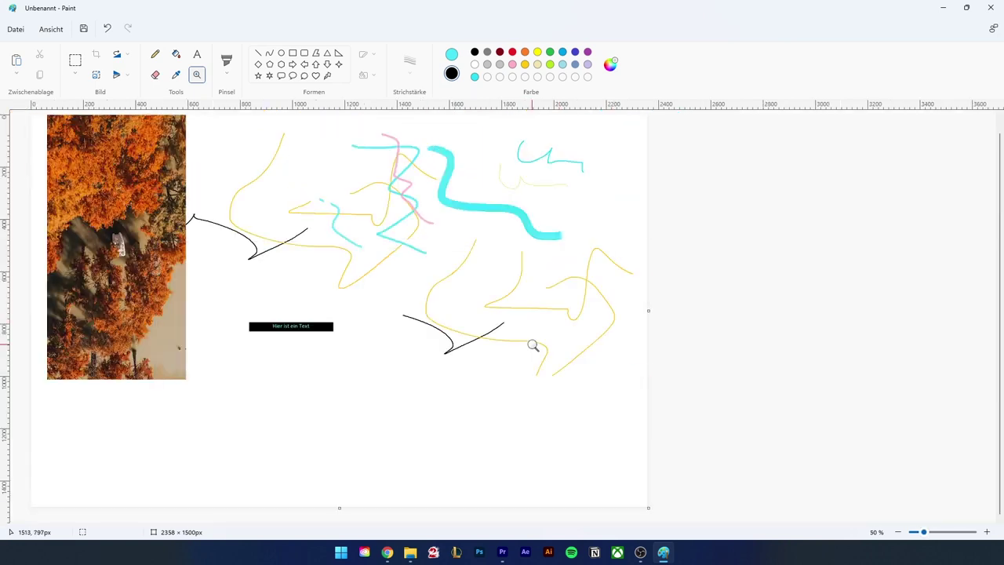
click(347, 326)
right_click(591, 319)
click(240, 166)
scroll(629, 298, down, 5)
scroll(629, 297, up, 3)
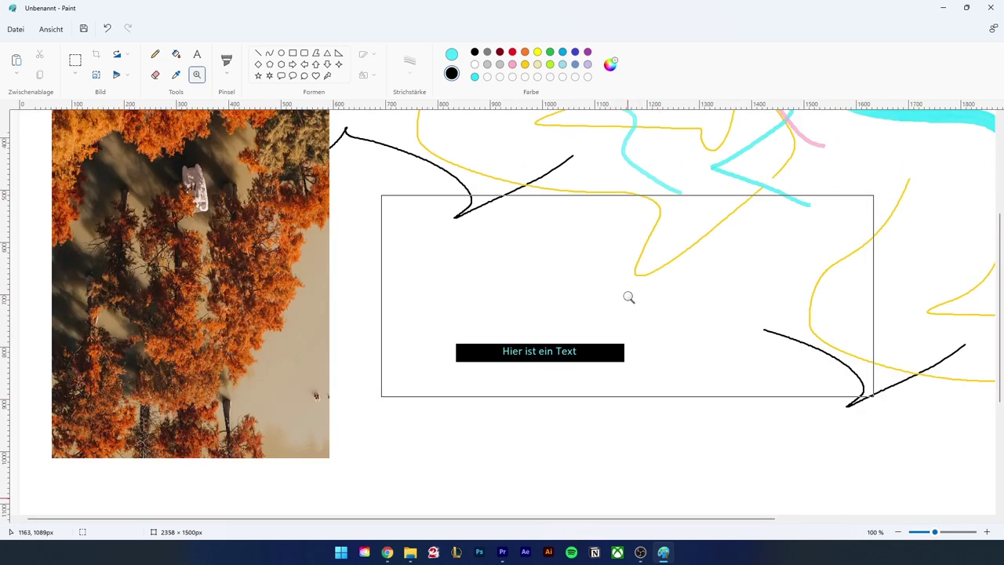
Draw a rectangle with a black Textmarker outline and solid pink fill above the text box, and undo it
click(293, 53)
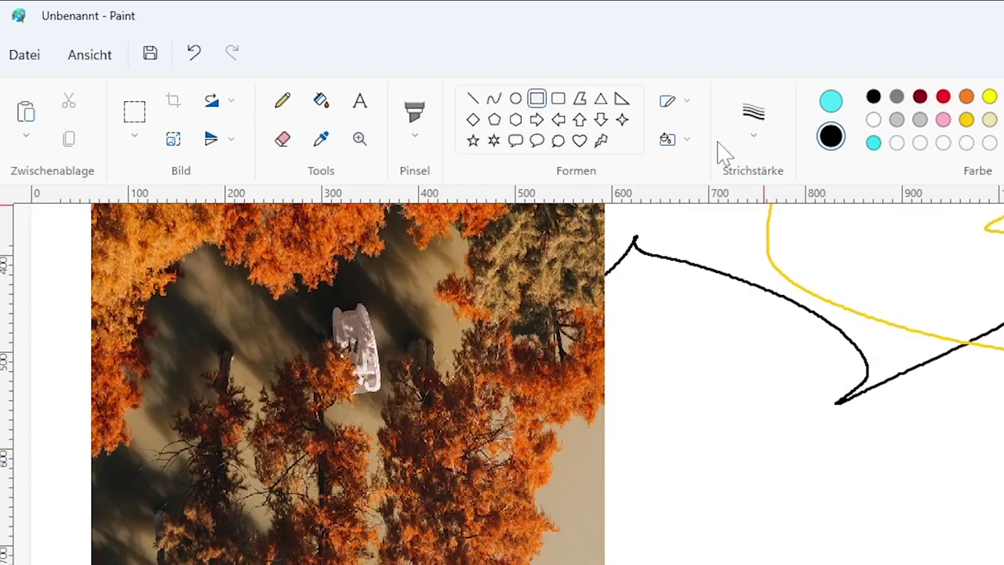
click(373, 56)
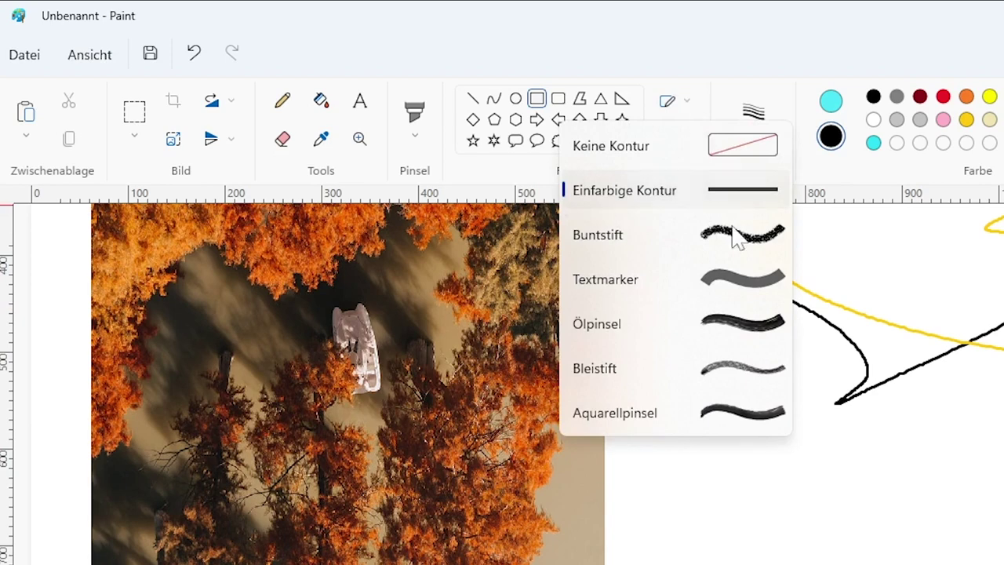
click(628, 279)
click(674, 141)
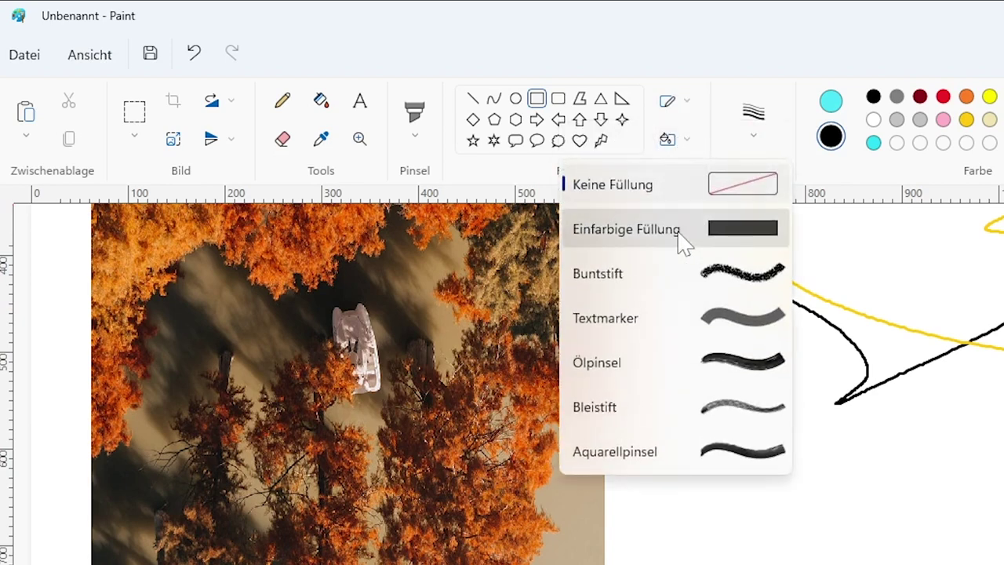
click(681, 233)
drag(388, 248, 617, 323)
key(ctrl+z)
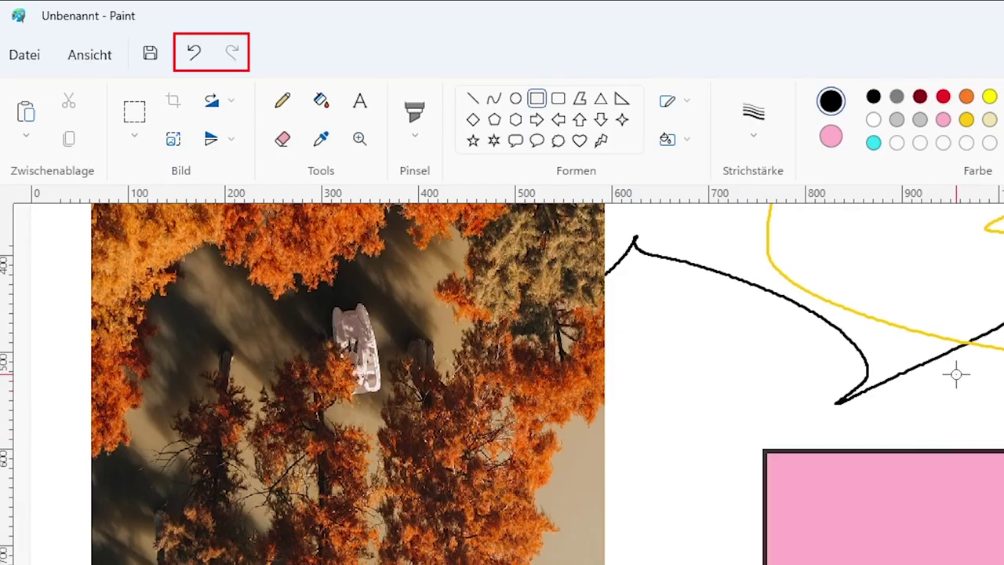
click(108, 29)
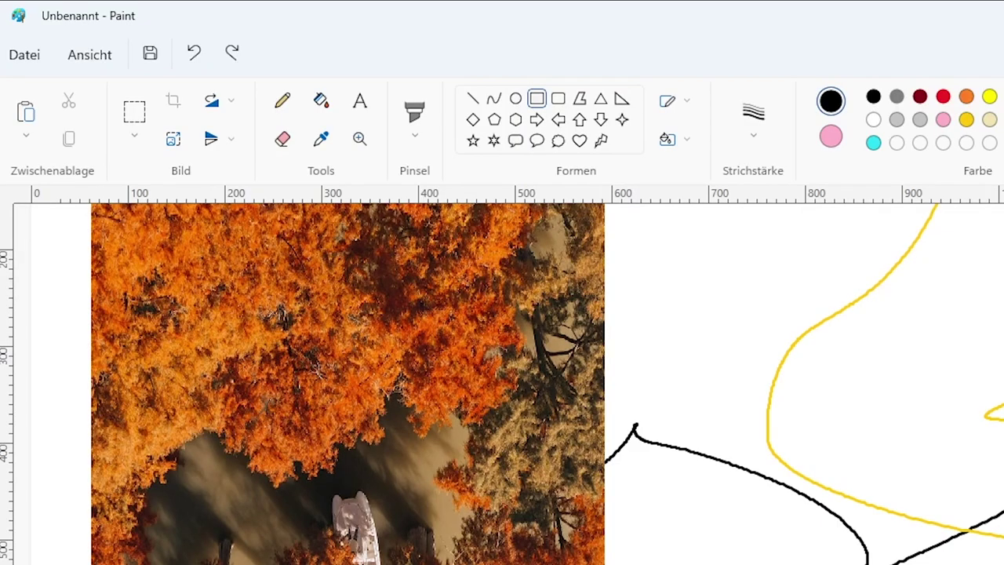
Try saving the drawing as a PNG image, and save it through the other-format option
click(32, 56)
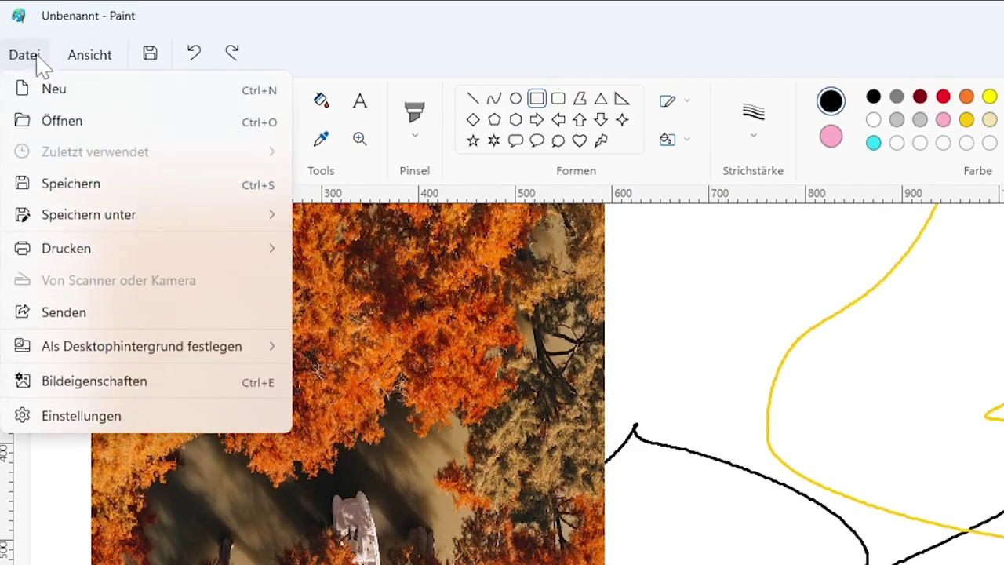
mouse_move(175, 226)
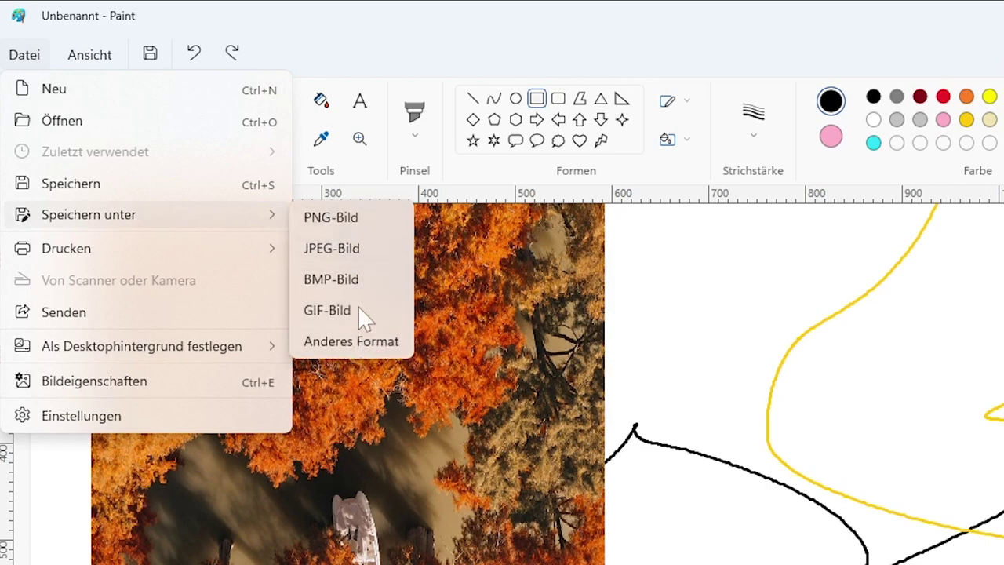
click(361, 220)
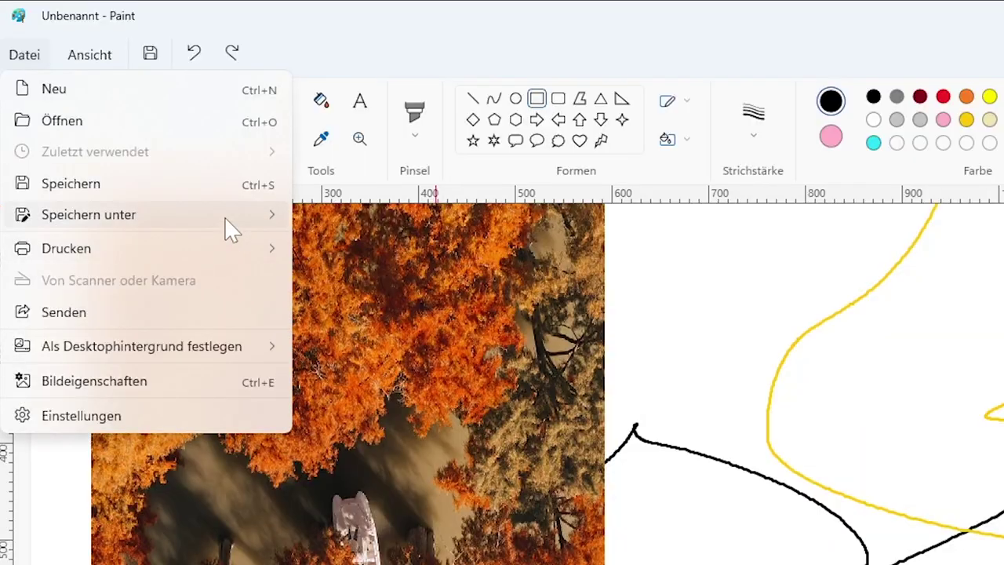
mouse_move(224, 222)
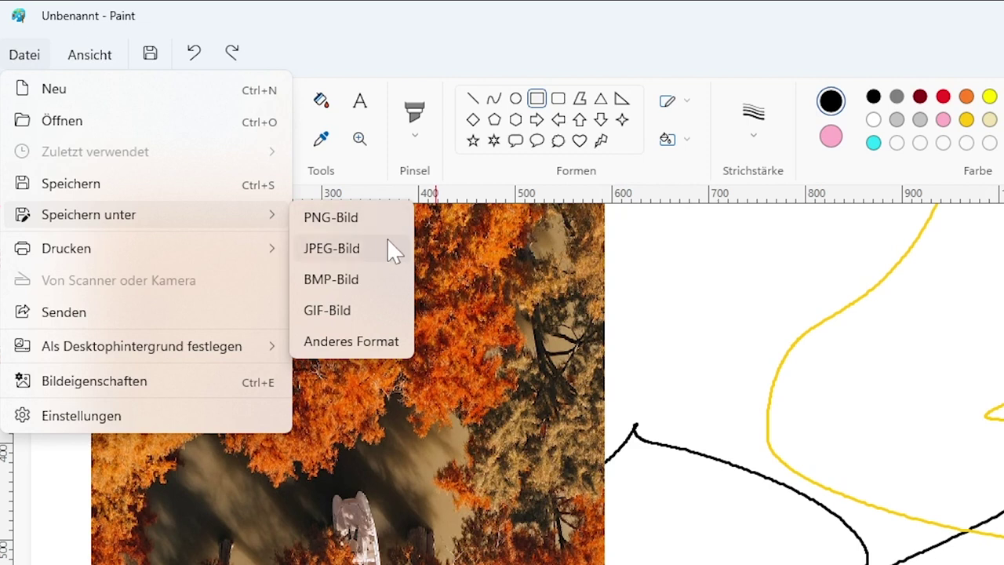
click(363, 343)
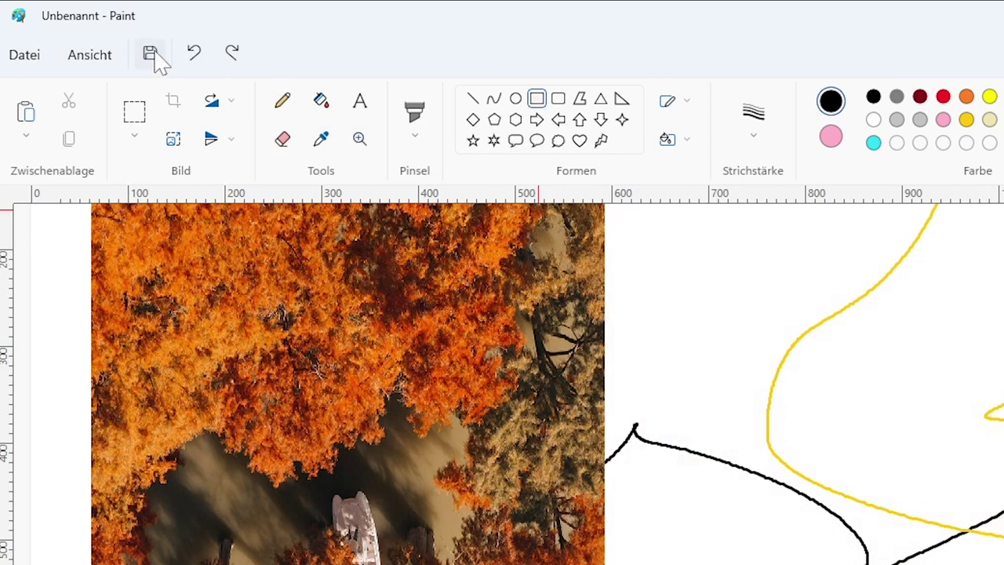
Examine the drawing's print preview, and open the print dialog without printing
click(24, 56)
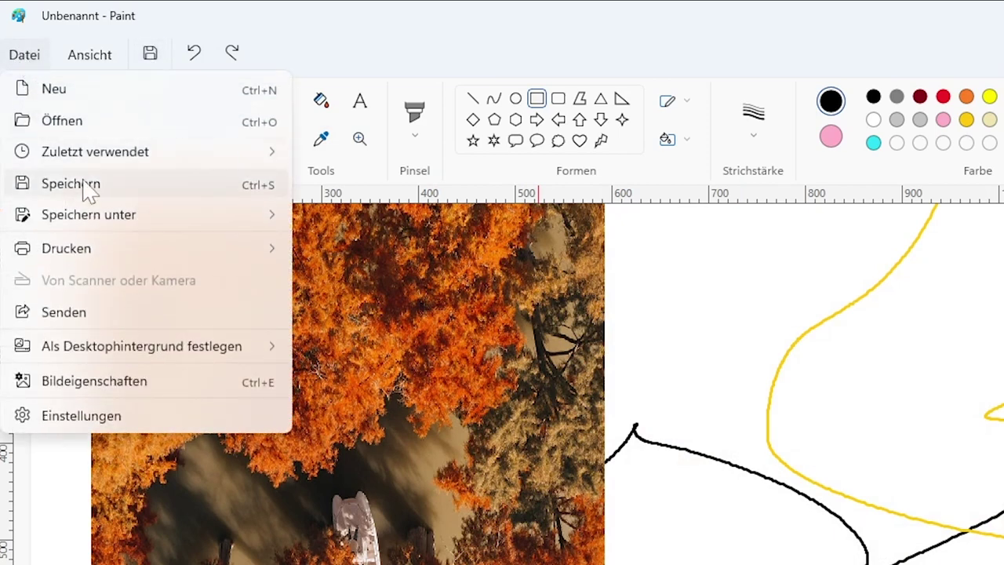
mouse_move(117, 265)
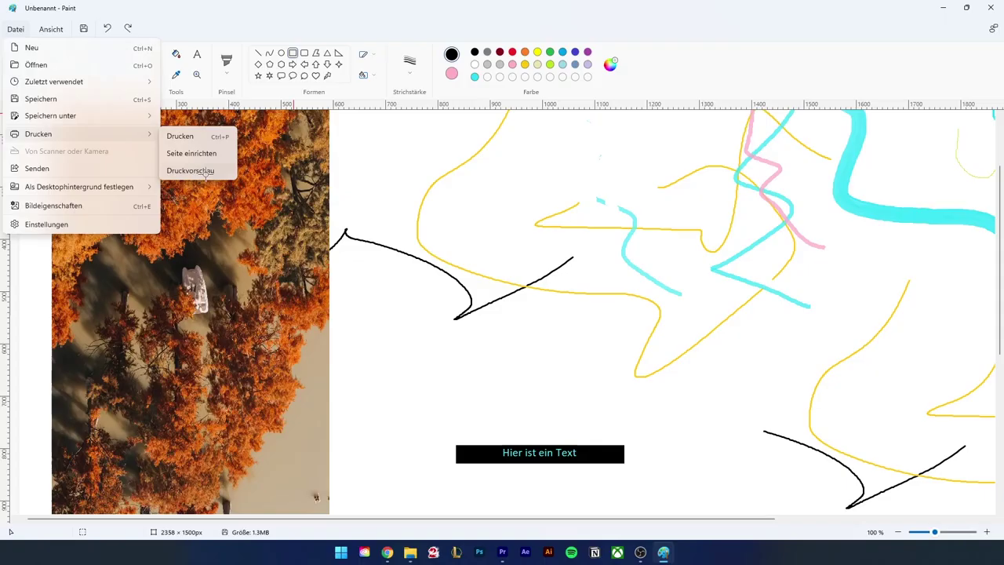
click(378, 328)
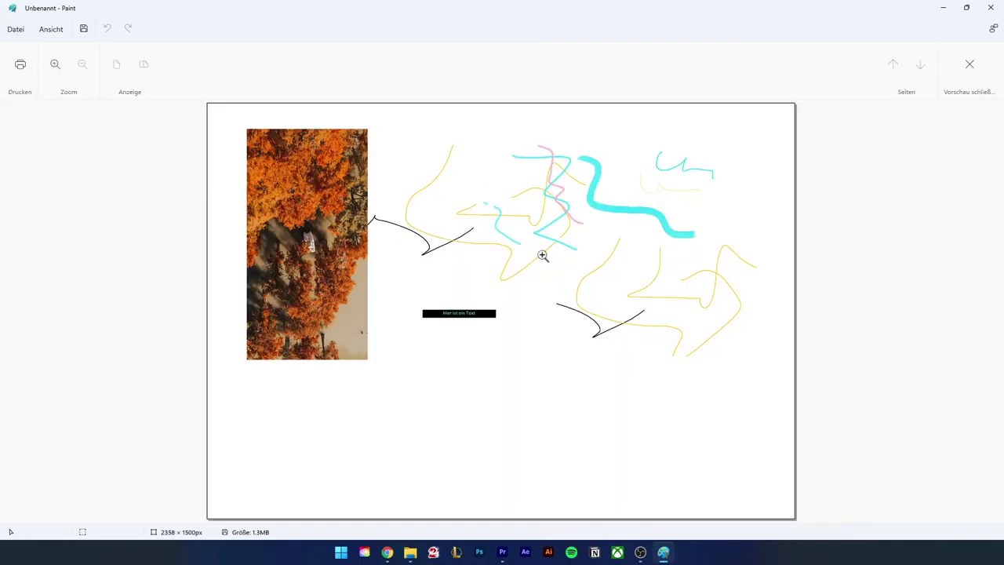
click(20, 63)
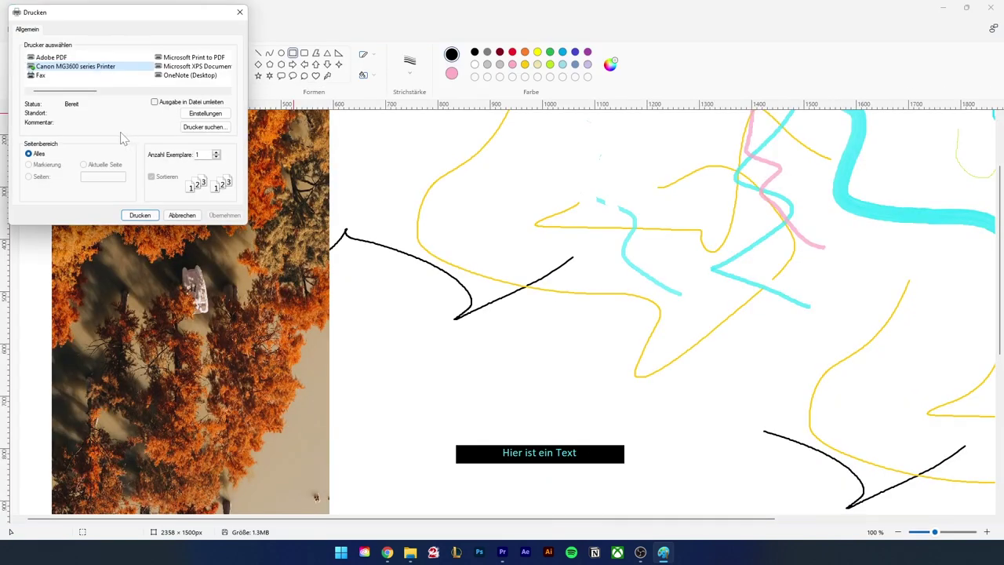
click(182, 215)
Attach the drawing to a new e-mail message, and close the message without sending it
click(15, 28)
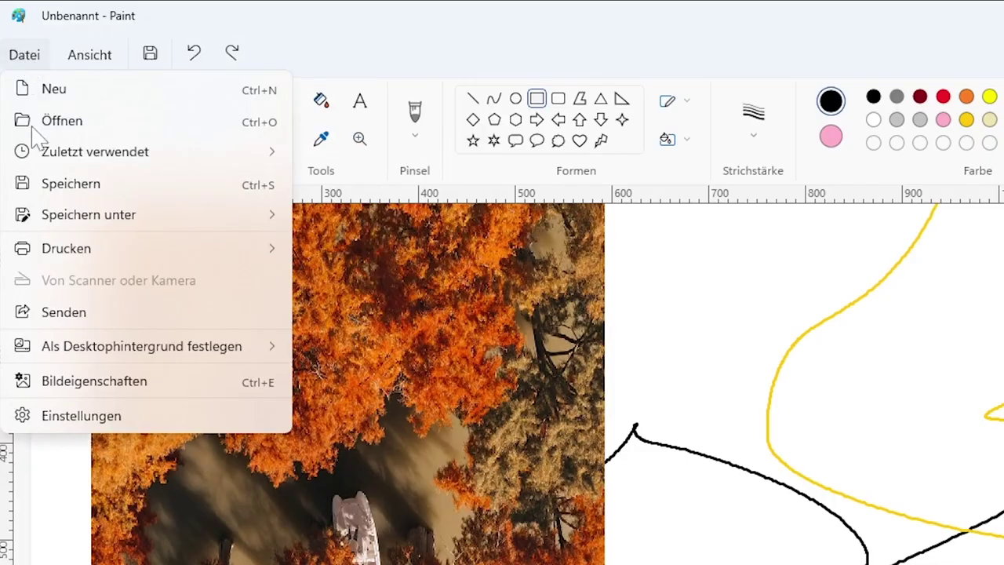
click(107, 314)
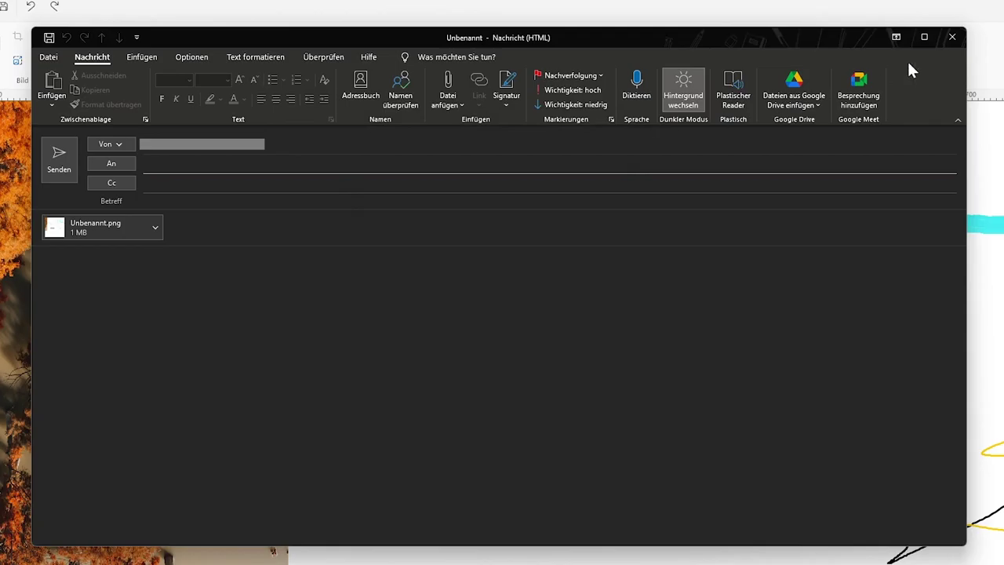
click(952, 37)
Show the options for setting the drawing as the desktop background
click(26, 57)
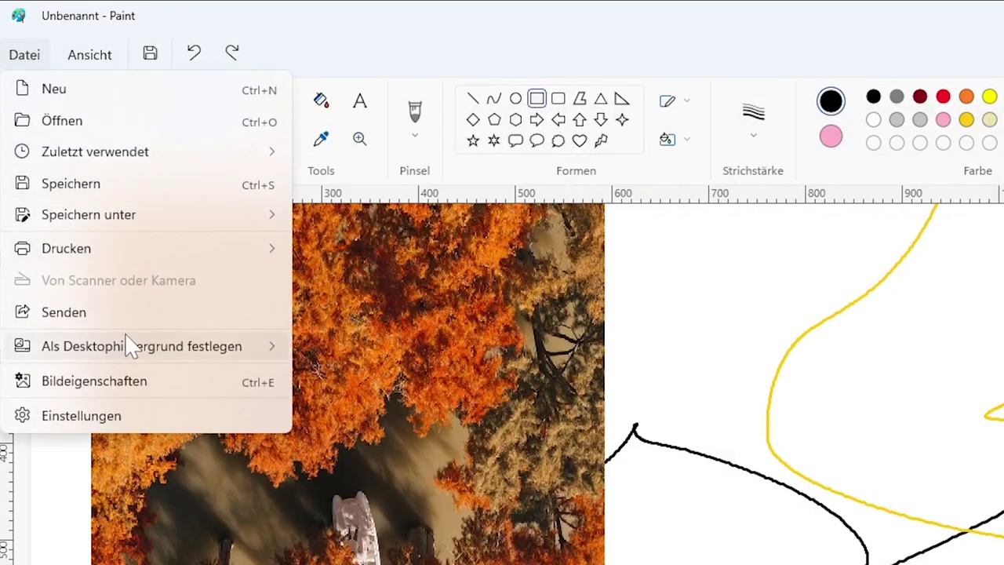
mouse_move(140, 354)
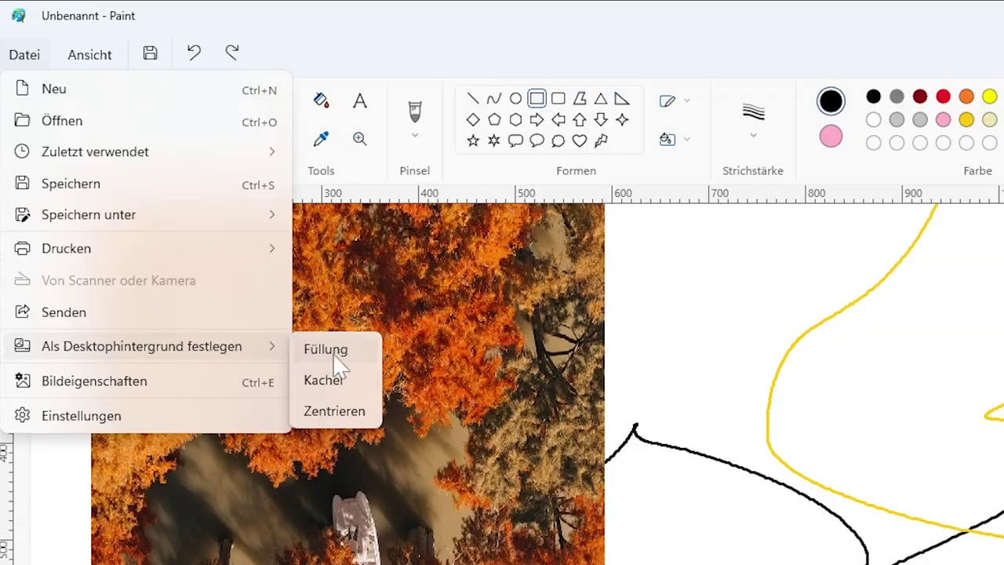
Draw a black curved stroke, two gold strokes and a straight light-green stroke across the empty canvas
mouse_move(175, 212)
mouse_down()
mouse_move(231, 280)
mouse_move(359, 332)
mouse_move(585, 358)
mouse_up()
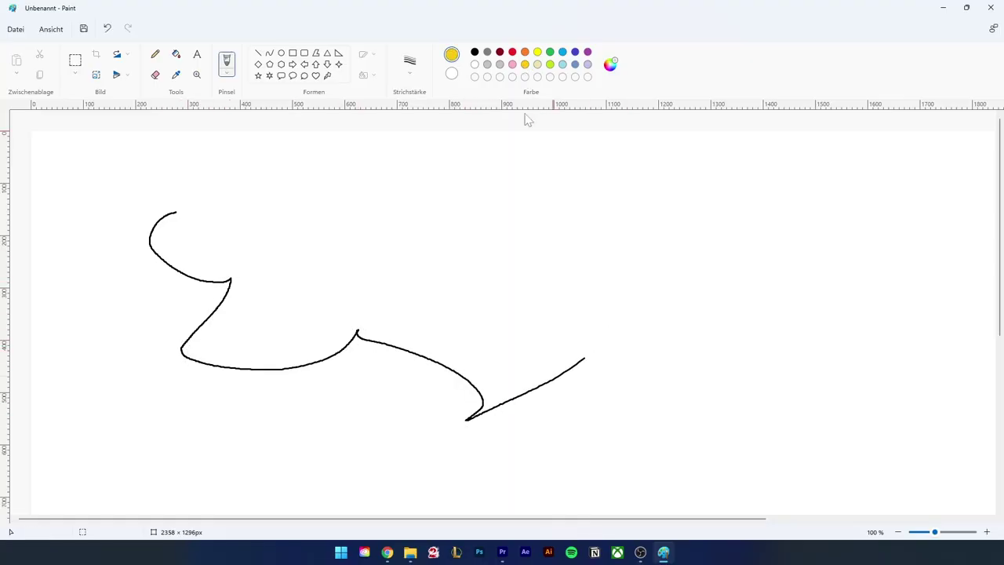
mouse_move(538, 167)
mouse_down()
mouse_move(633, 394)
mouse_move(753, 274)
mouse_move(670, 288)
mouse_up()
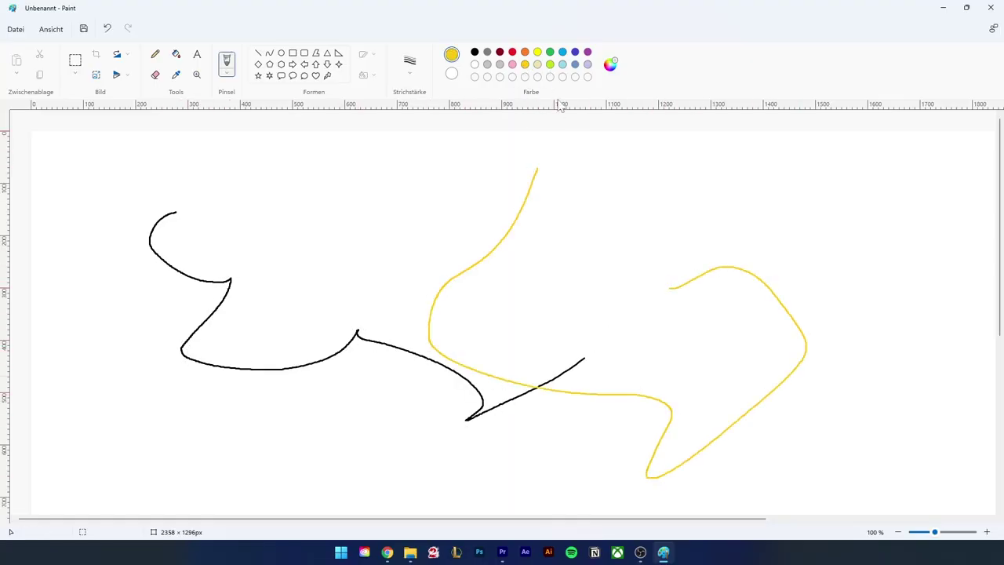
mouse_move(621, 215)
mouse_down()
mouse_move(706, 332)
mouse_move(842, 260)
mouse_up()
click(550, 64)
drag(744, 204, 839, 290)
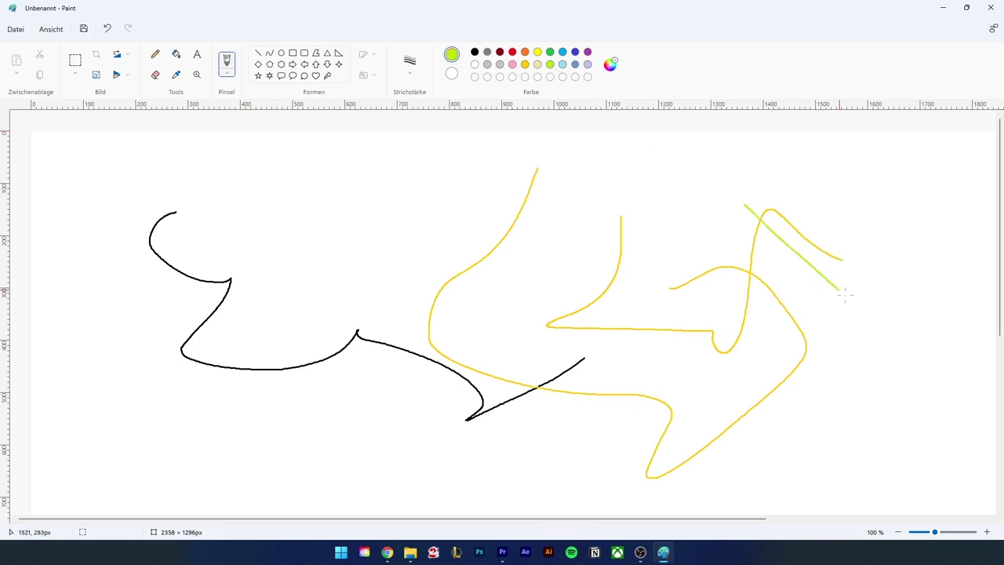
Paste the copied image onto the canvas with the black and gold strokes
right_click(210, 342)
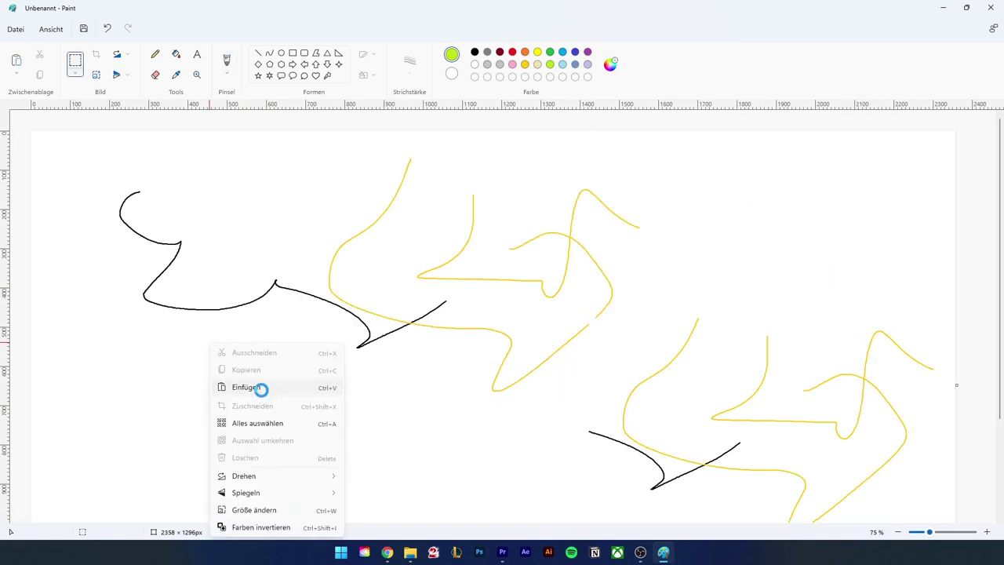
click(260, 388)
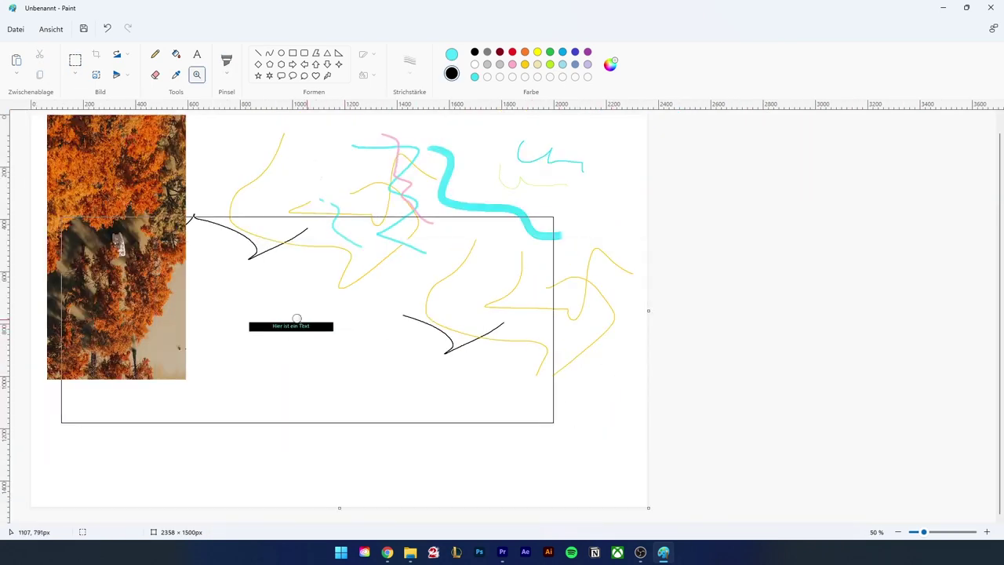
Magnify the area around the black text box to 100 %, and zoom back out
click(292, 319)
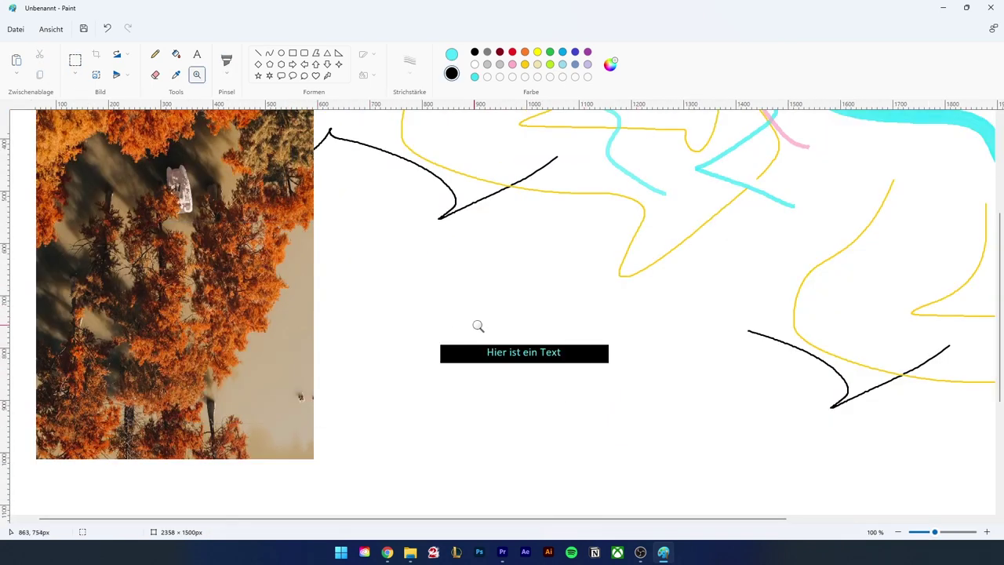
right_click(478, 326)
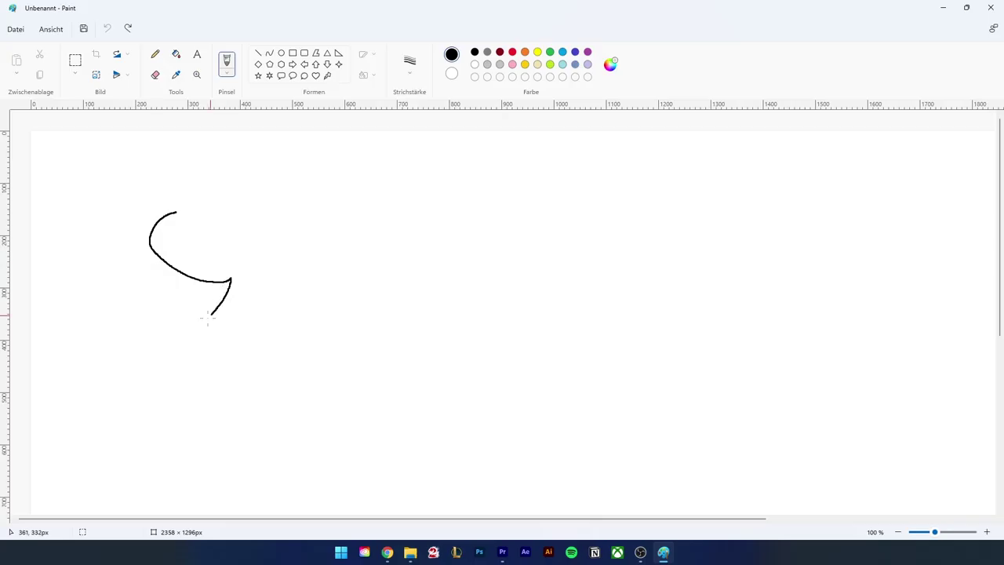
Finish the black curve, and add two gold strokes and a light-green stroke beside it
mouse_move(208, 318)
mouse_down()
mouse_move(412, 352)
mouse_move(585, 359)
mouse_up()
click(537, 52)
mouse_move(537, 167)
mouse_down()
mouse_move(665, 402)
mouse_move(718, 266)
mouse_move(669, 288)
mouse_up()
mouse_move(621, 215)
mouse_down()
mouse_move(712, 332)
mouse_move(843, 259)
mouse_up()
click(550, 64)
drag(743, 204, 866, 305)
Paste the copied autumn tree image, and move it over the upper gold strokes
scroll(866, 305, down, 1)
right_click(209, 341)
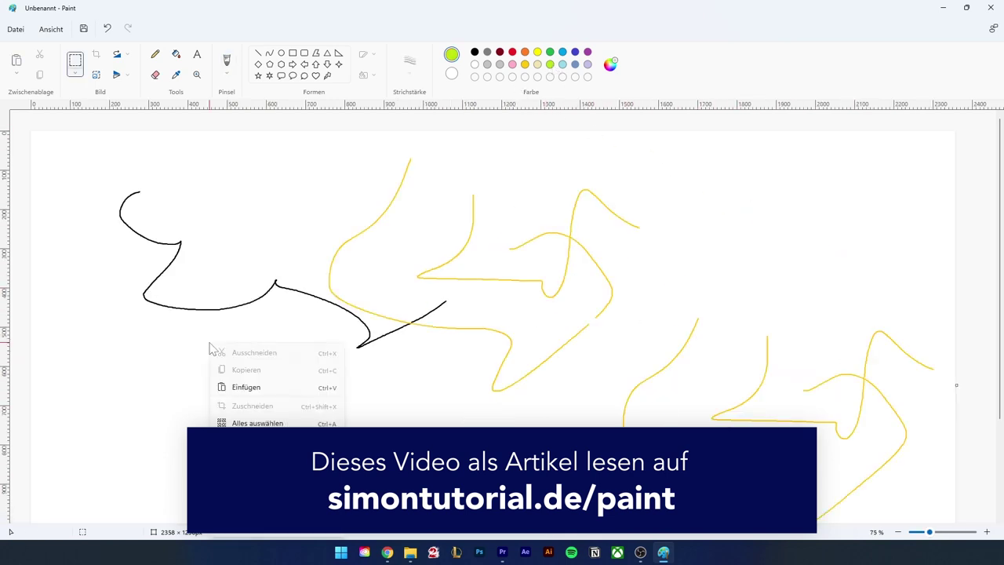
click(260, 385)
drag(386, 321, 481, 334)
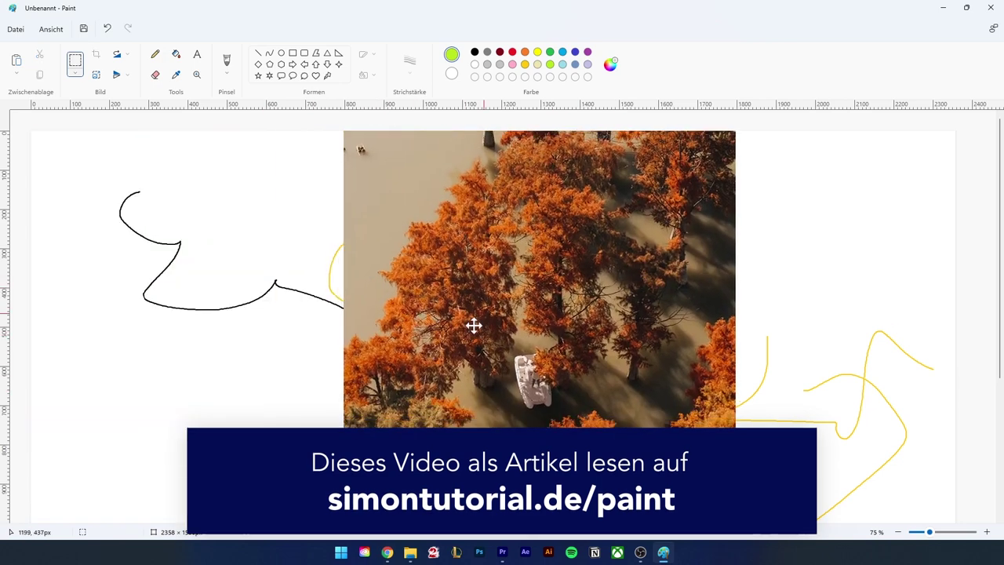